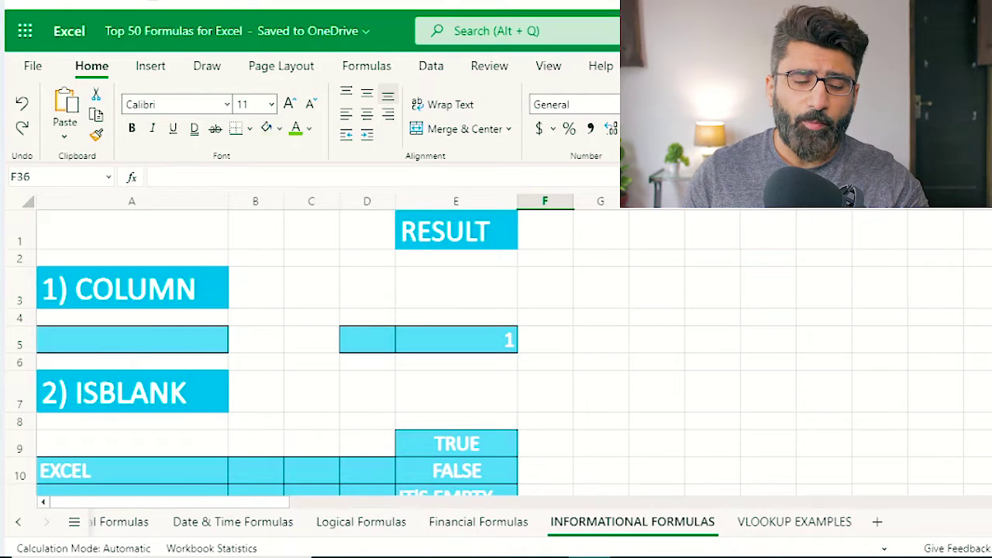
Replace E5's COLUMN example with =COLUMN(K5) so it returns 11.
left_click(133, 300)
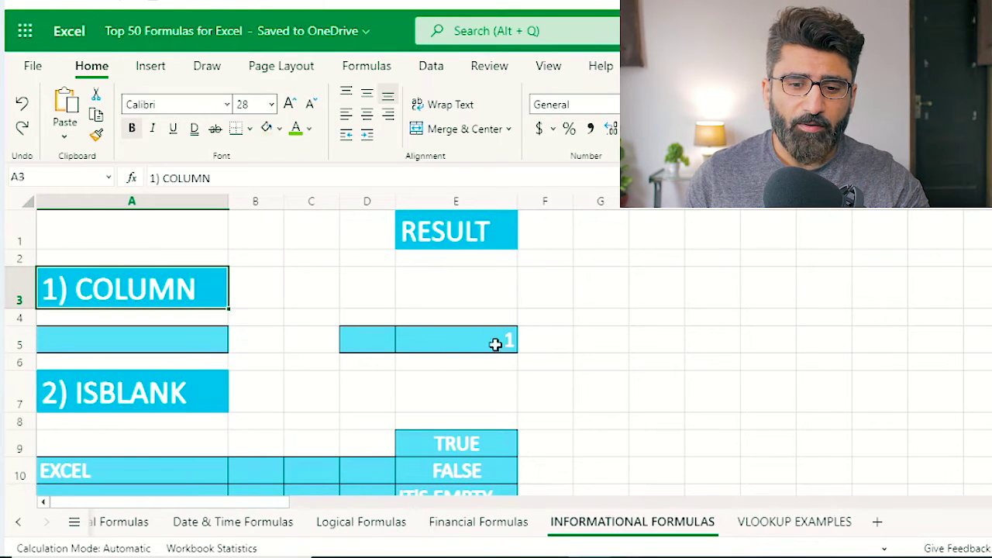
left_click(472, 339)
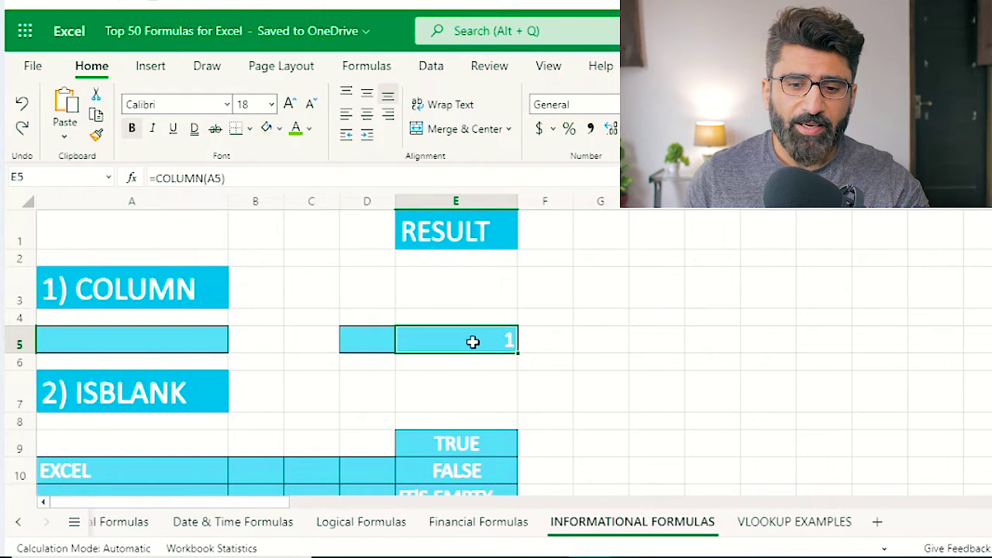
left_click(762, 346)
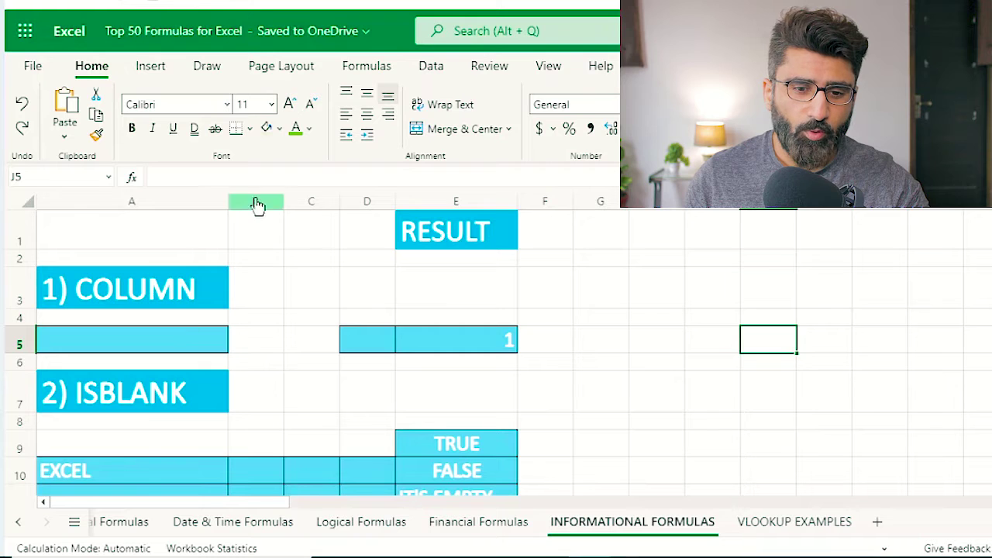
left_click(434, 339)
key("BackSpace")
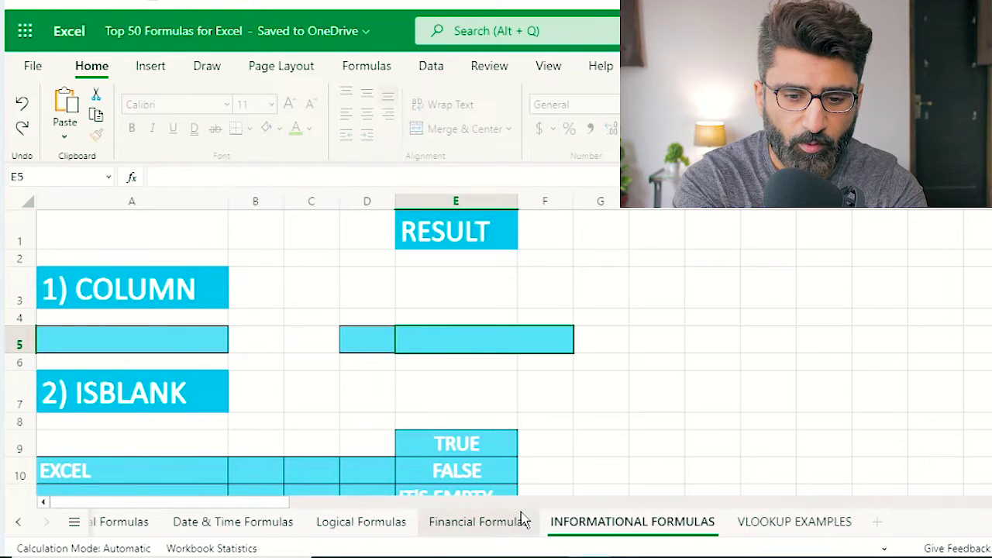
type("=COLU")
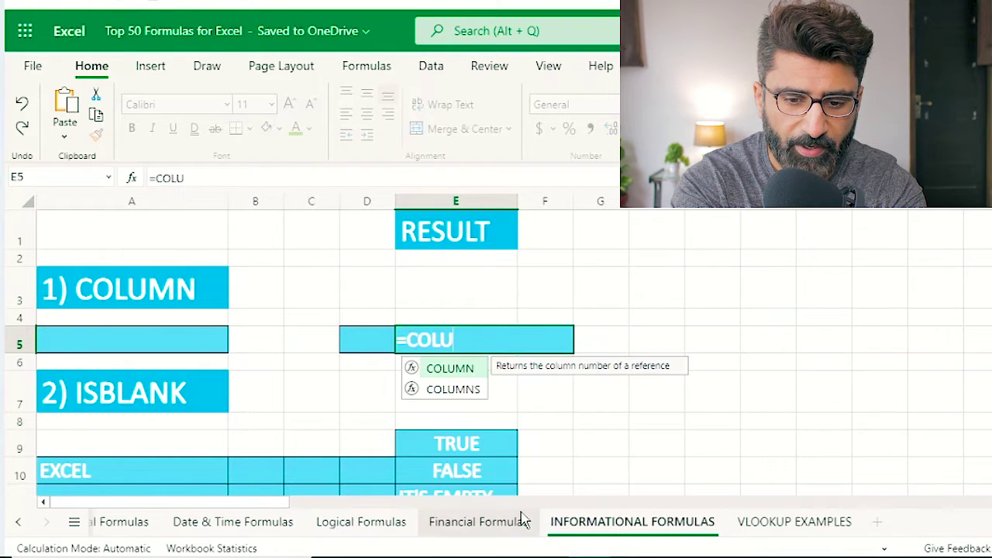
type("MN(")
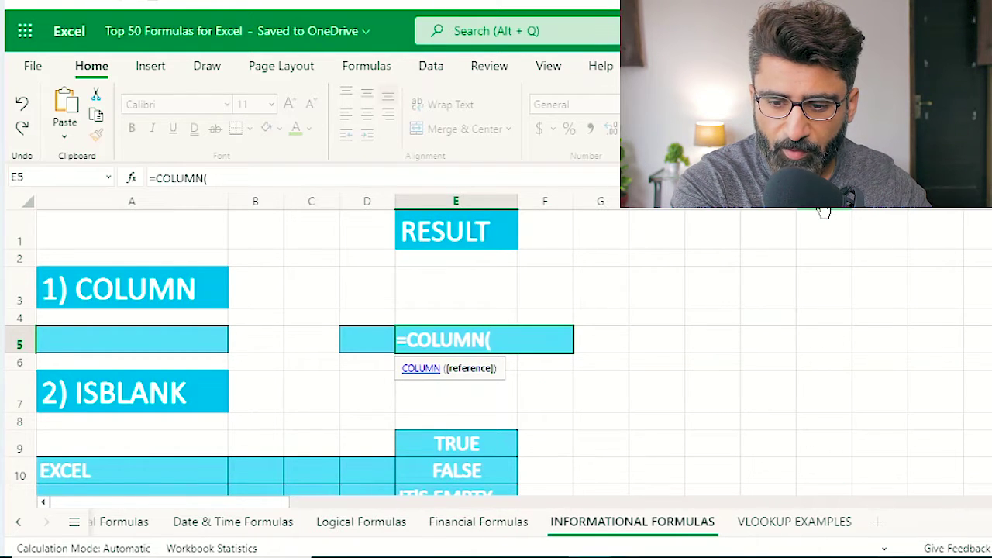
left_click(821, 341)
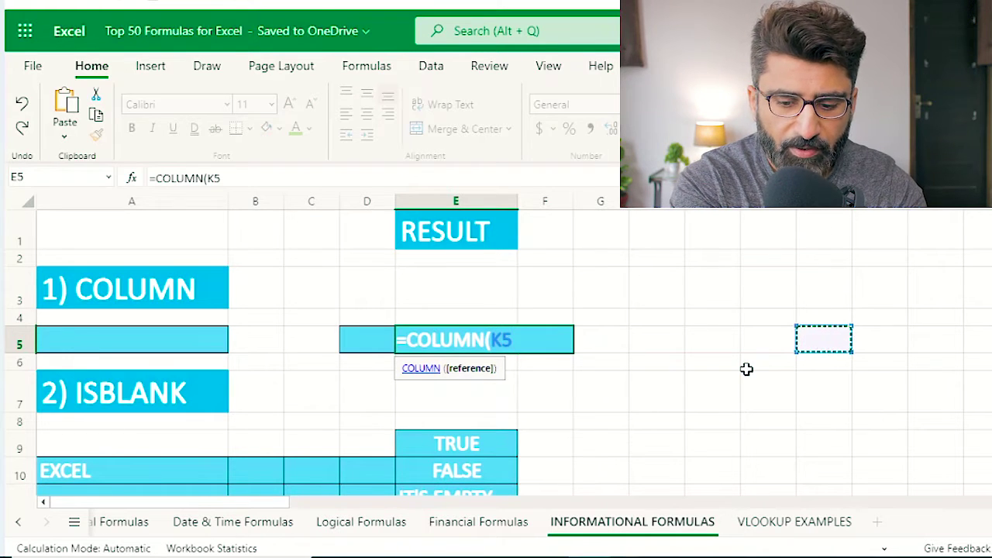
type(")")
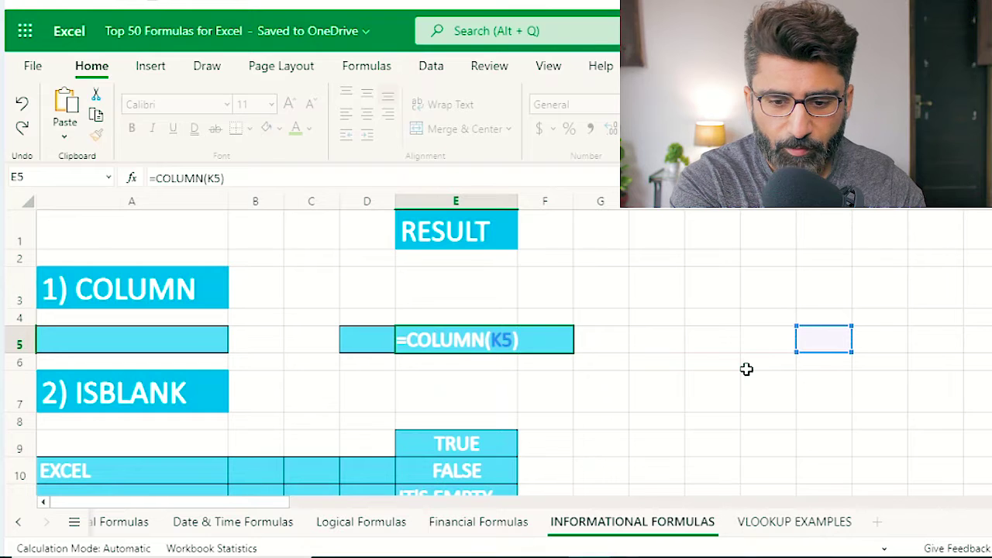
key("Return")
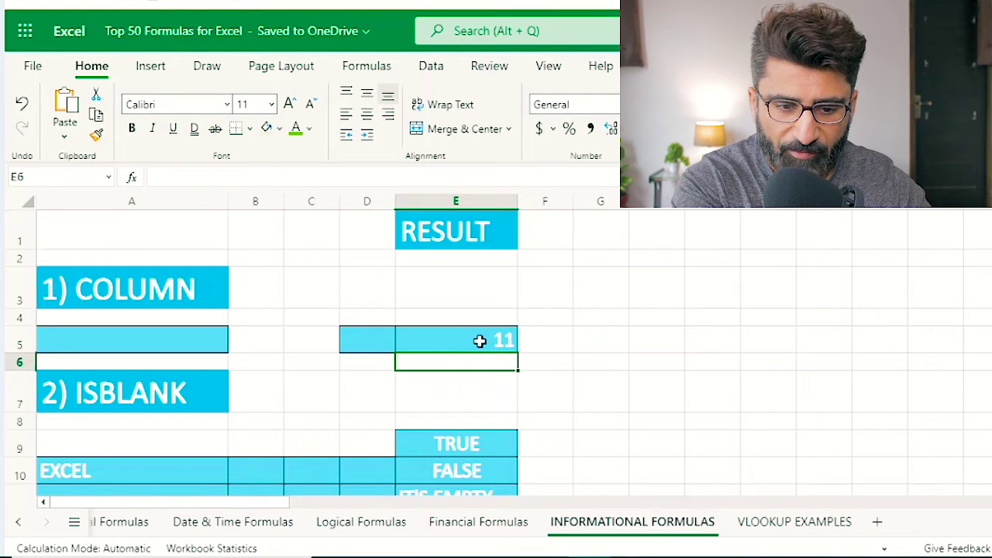
Scroll to the ISBLANK example and enter =ISBLANK(A9) in E9, returning TRUE.
scroll(460, 341, "down", 2)
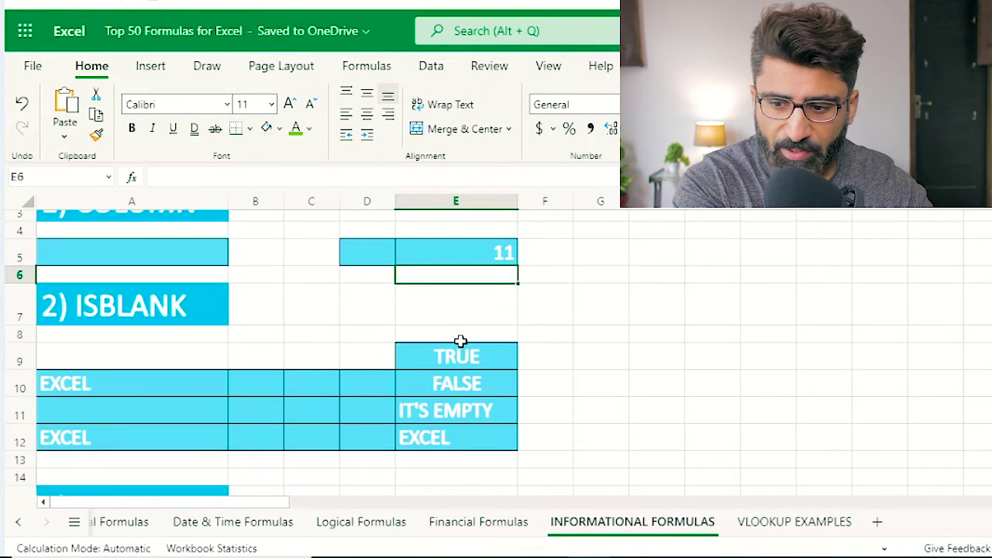
scroll(460, 341, "down", 2)
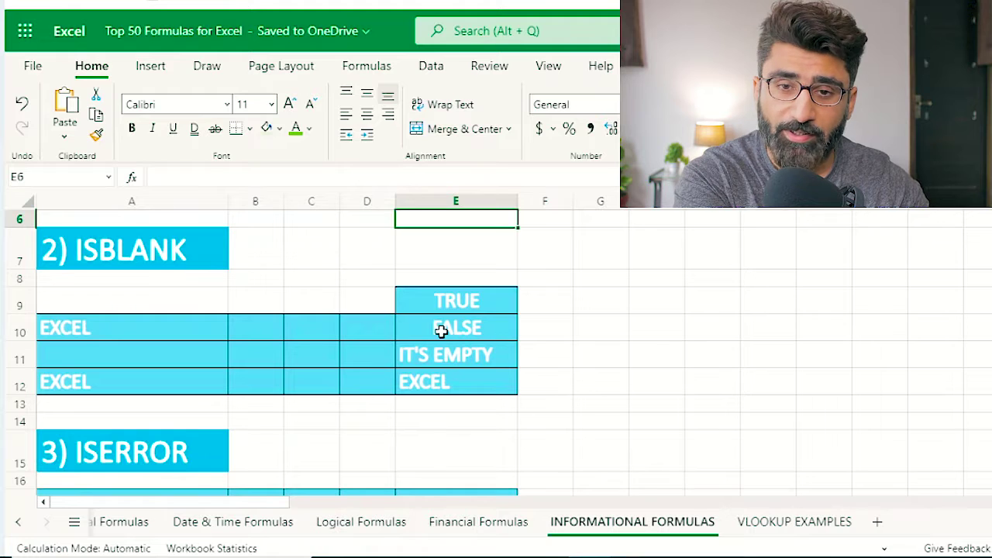
left_click(445, 302)
type("=ISBLANK")
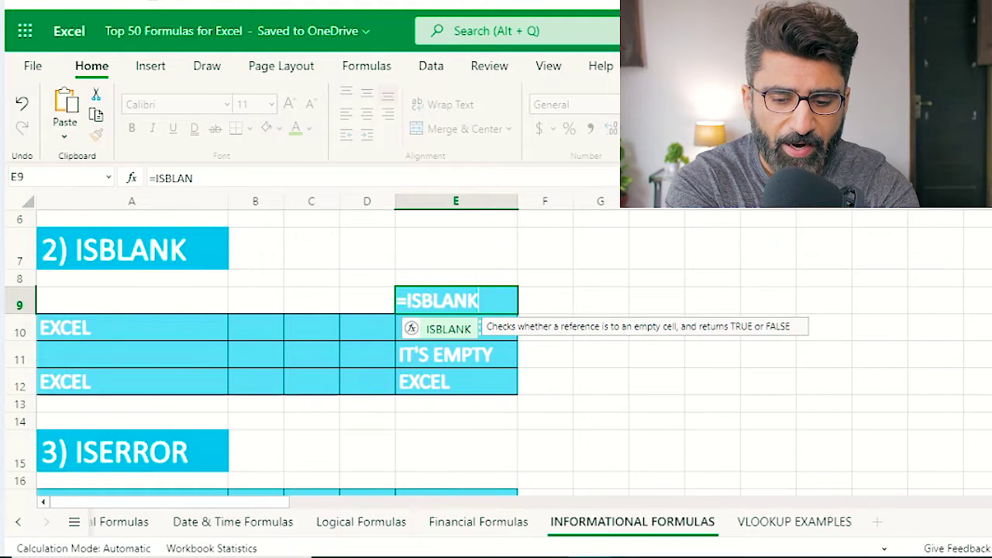
type("(")
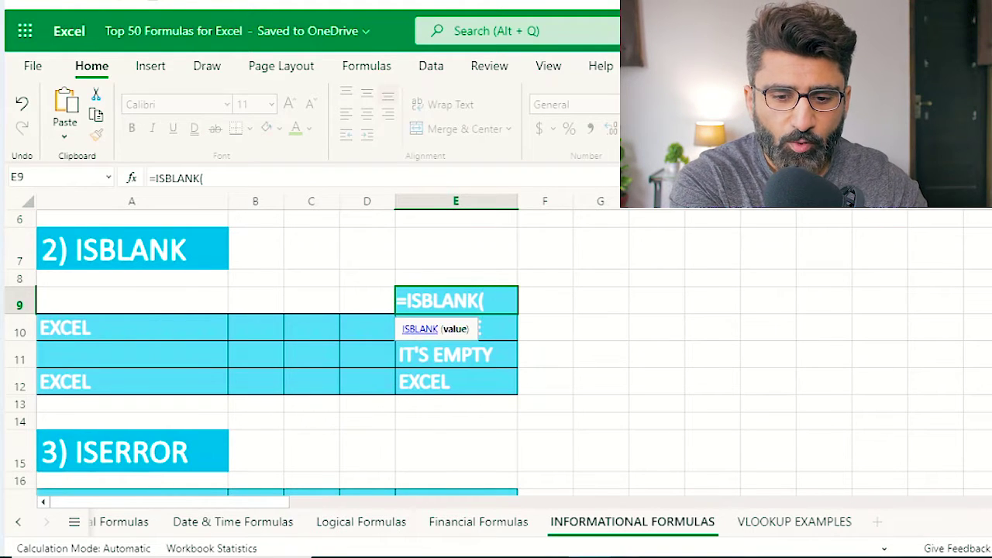
left_click(150, 302)
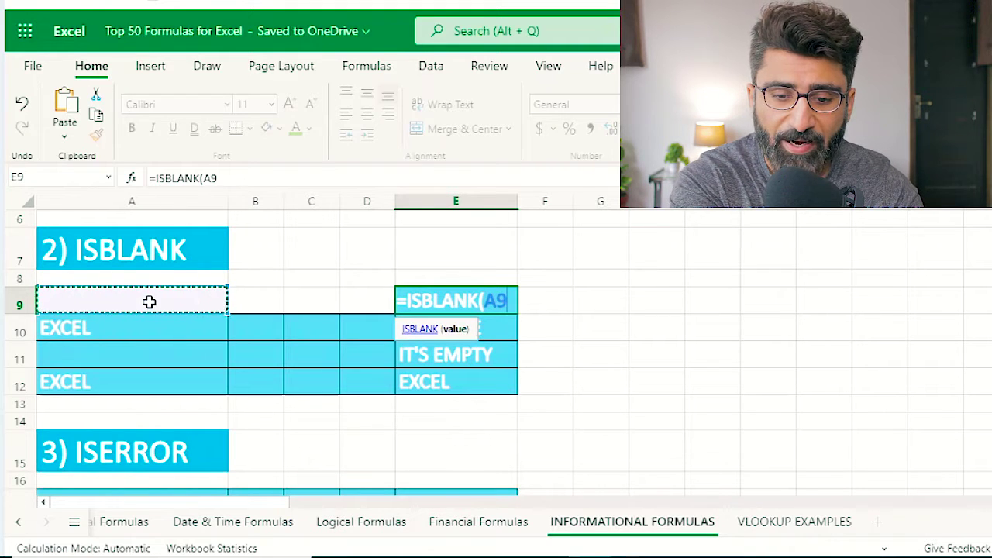
type(")")
key("Return")
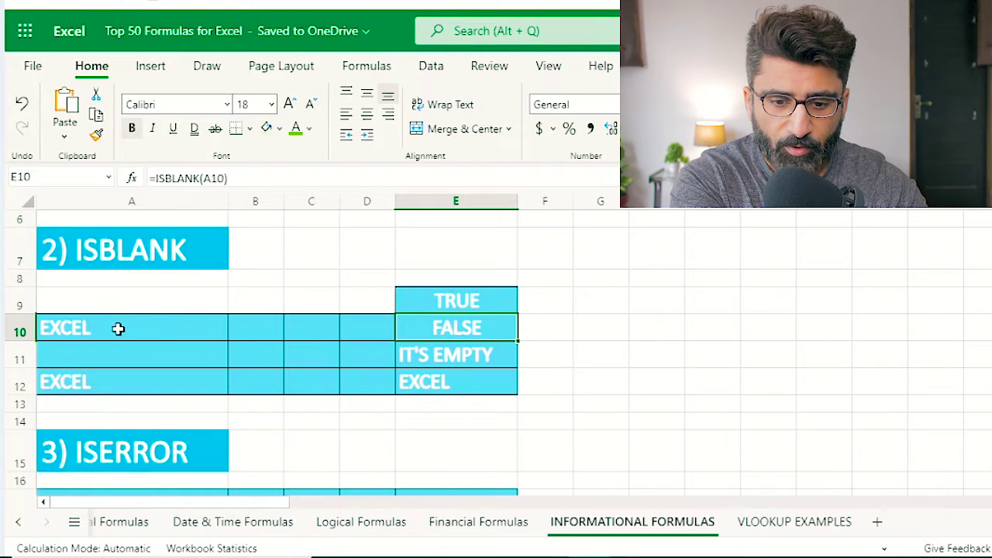
Retype E10 as =ISBLANK(A10), which returns FALSE because A10 holds EXCEL.
double_click(428, 330)
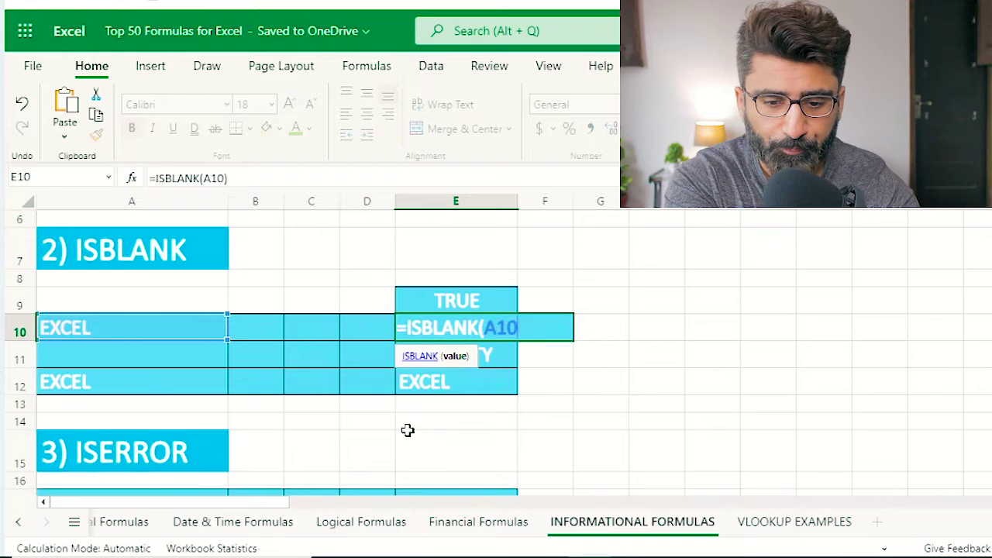
key("BackSpace")
key("BackSpace")
key("BackSpace")
key("BackSpace")
key("BackSpace")
key("BackSpace")
type("=")
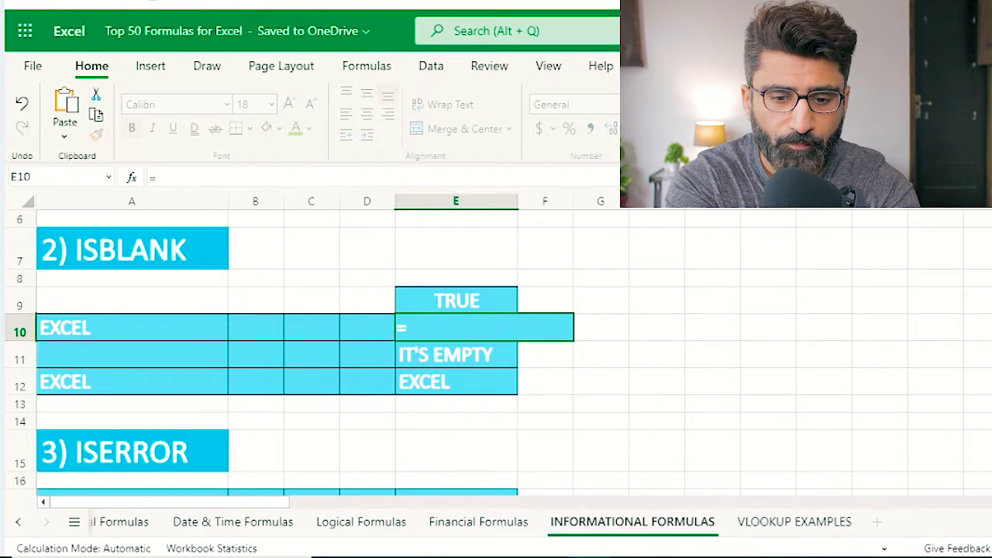
type("ISBLANK(")
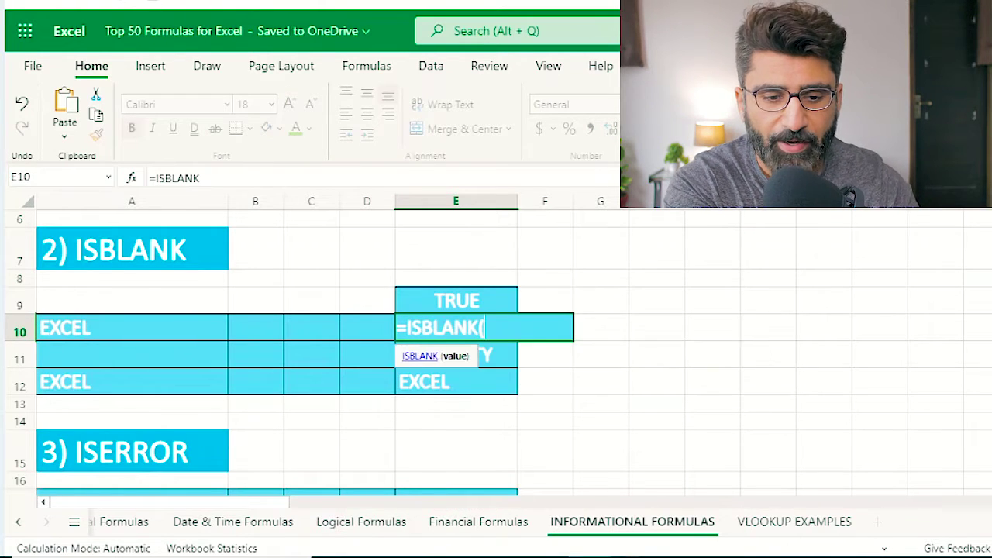
left_click(117, 326)
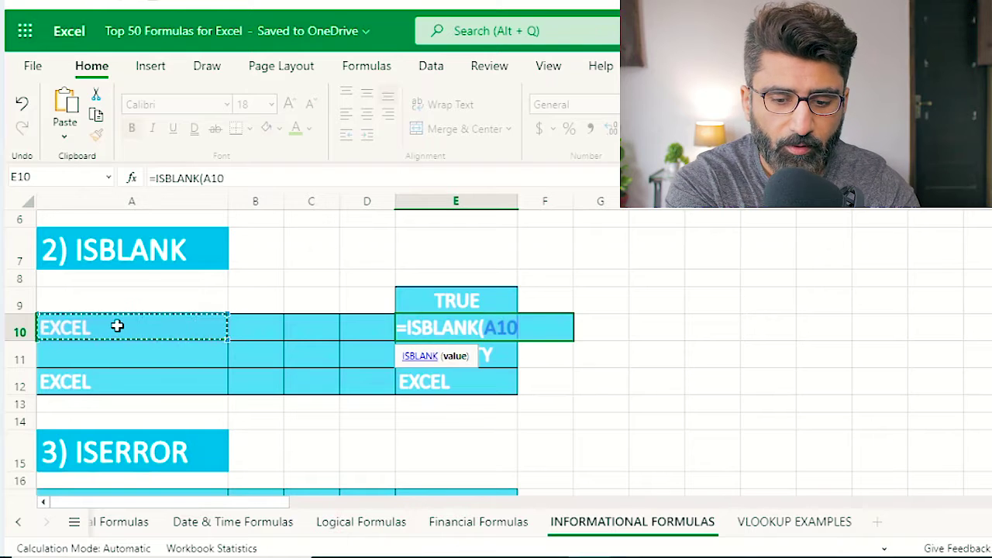
type(")")
key("Return")
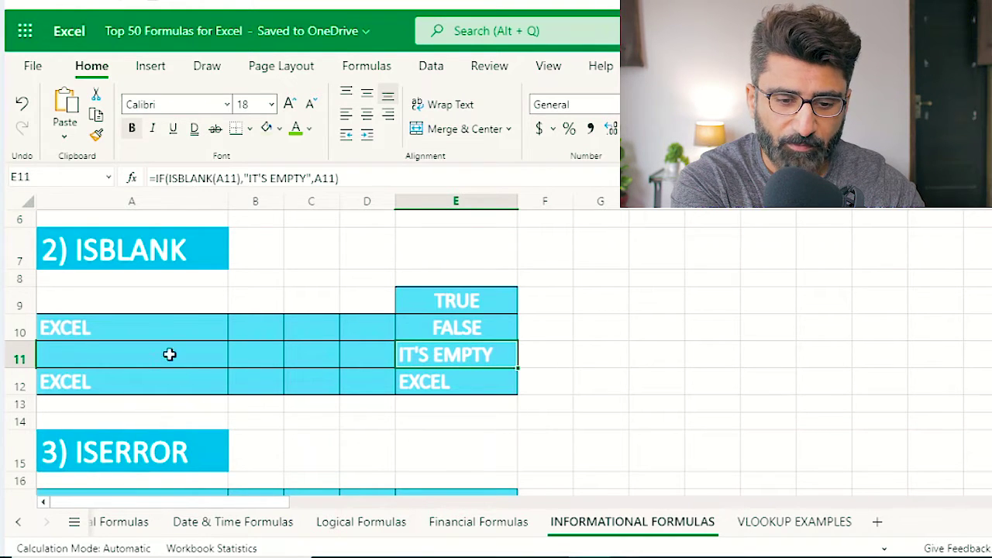
Retype E11 as =IF(ISBLANK(A11),"IT'S EMPTY",A11) so it shows IT'S EMPTY.
double_click(427, 356)
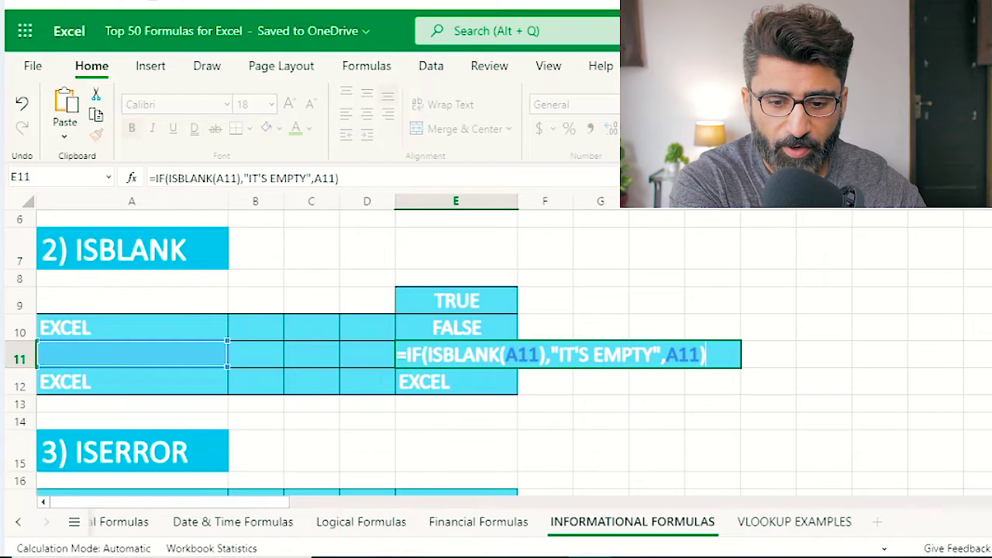
key("BackSpace")
key("BackSpace")
key("BackSpace")
key("BackSpace")
key("BackSpace")
key("BackSpace")
key("BackSpace")
key("BackSpace")
key("BackSpace")
key("BackSpace")
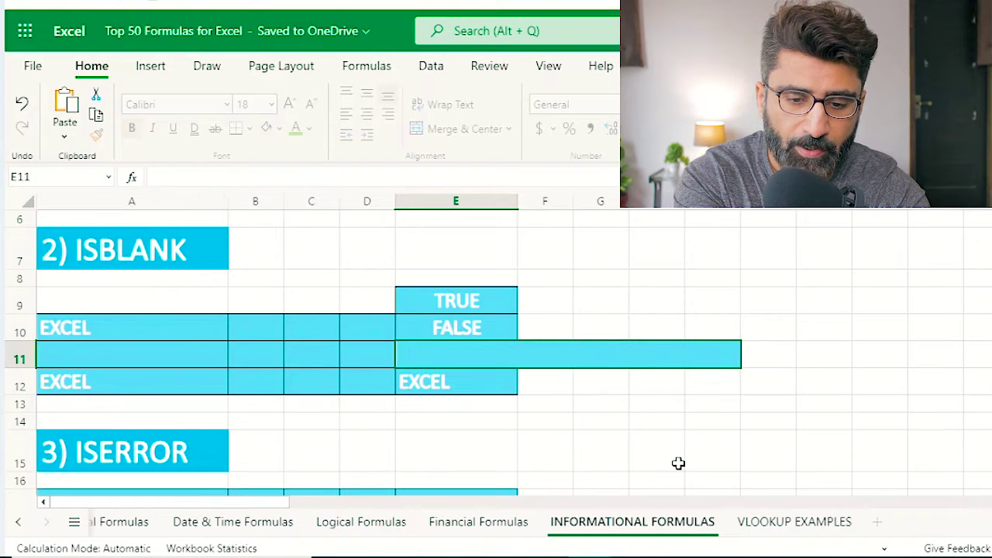
type("=IF")
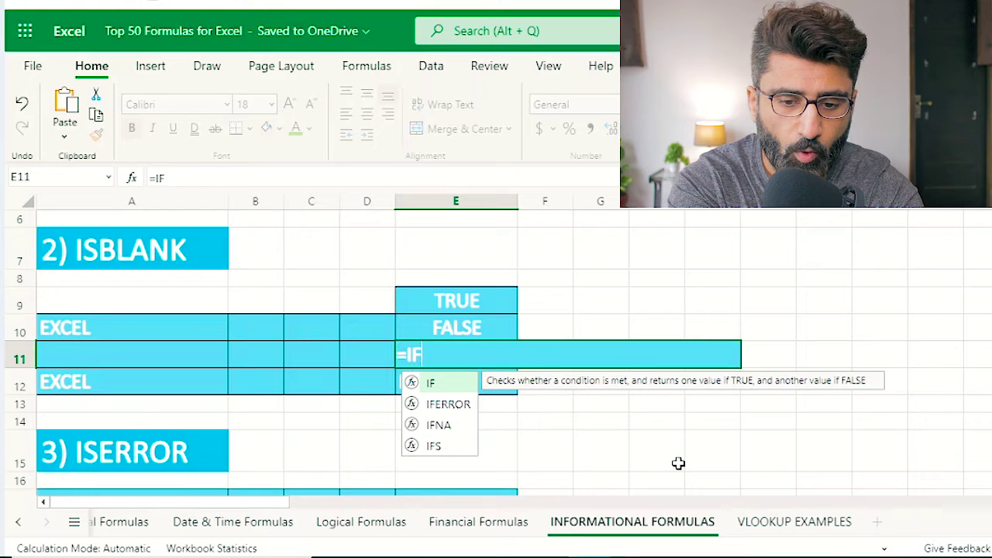
type("(IS")
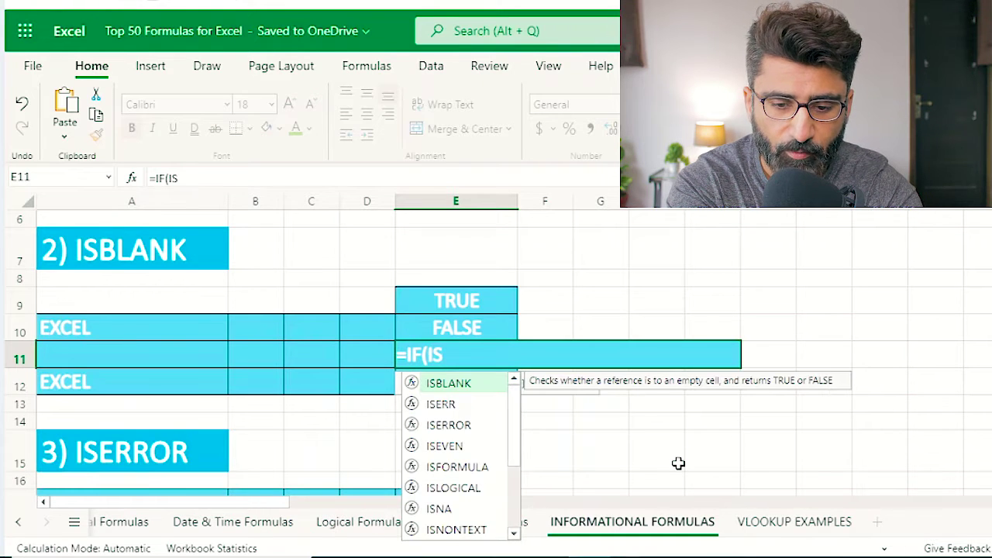
type("BLANK(")
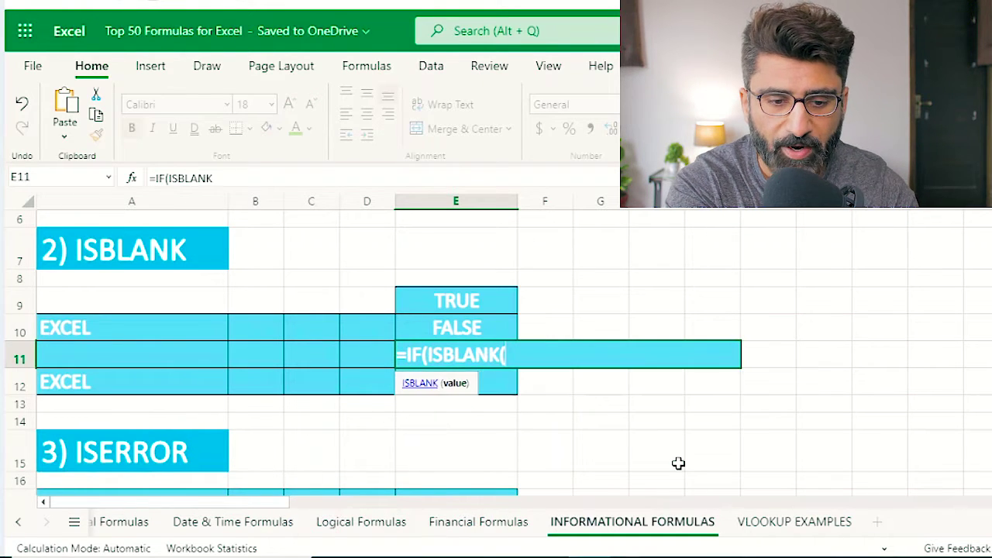
left_click(99, 365)
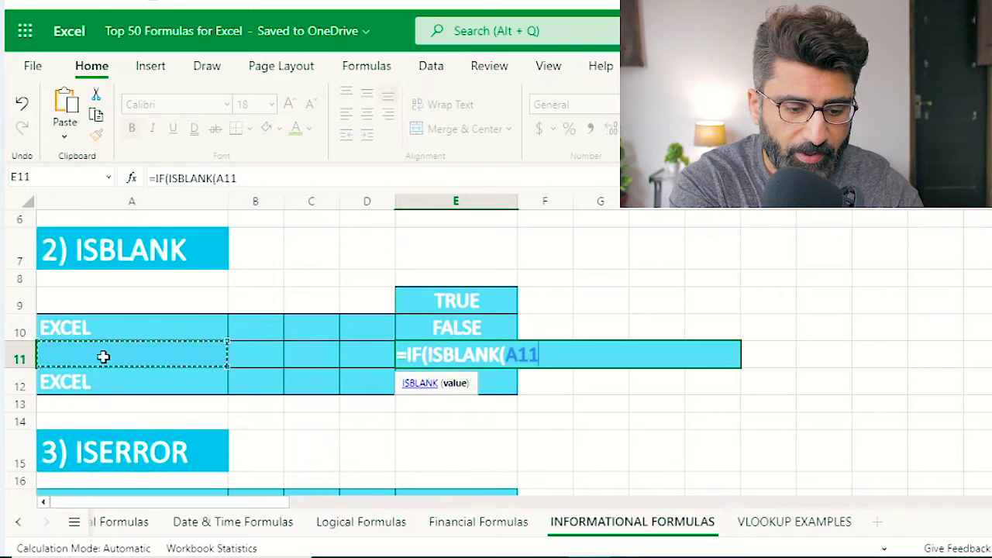
type(")")
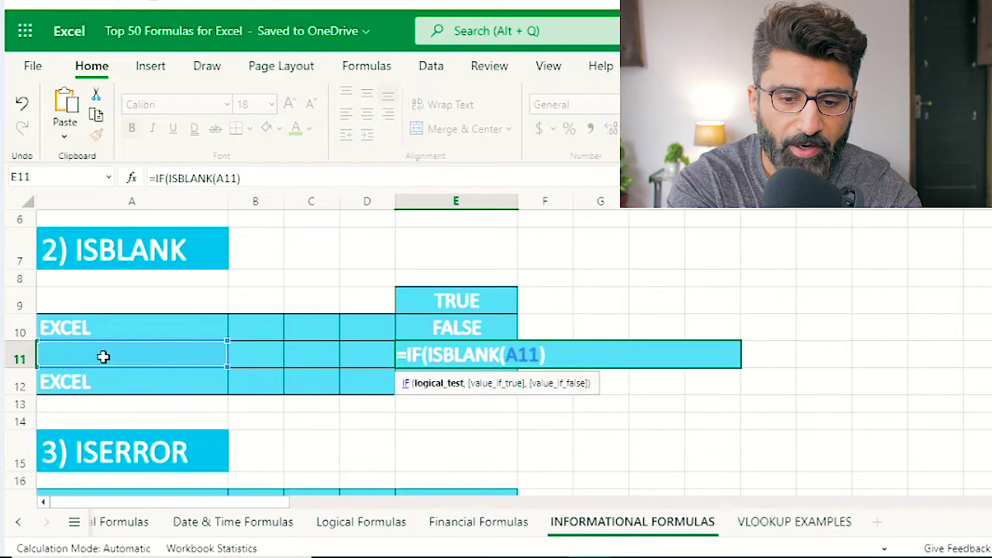
type(",")
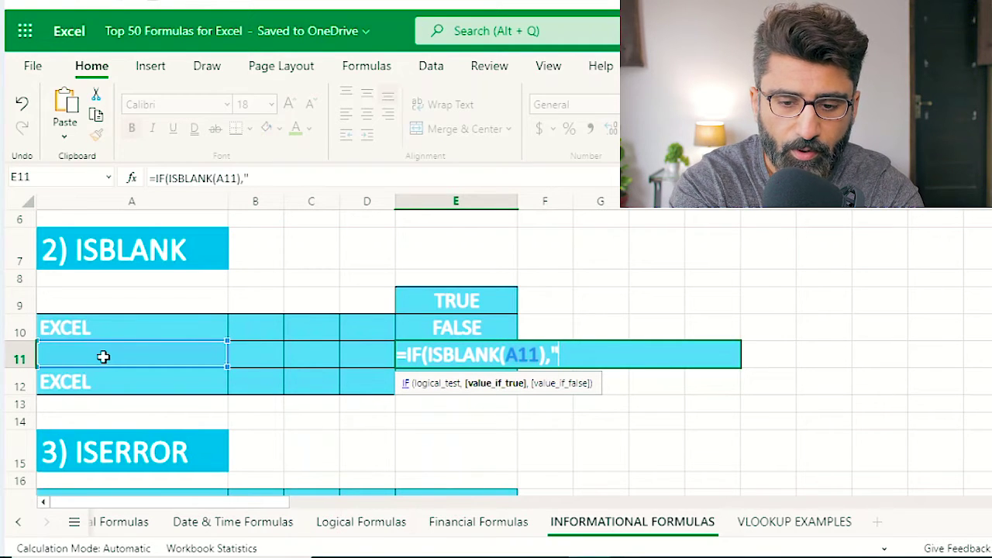
type("'S E")
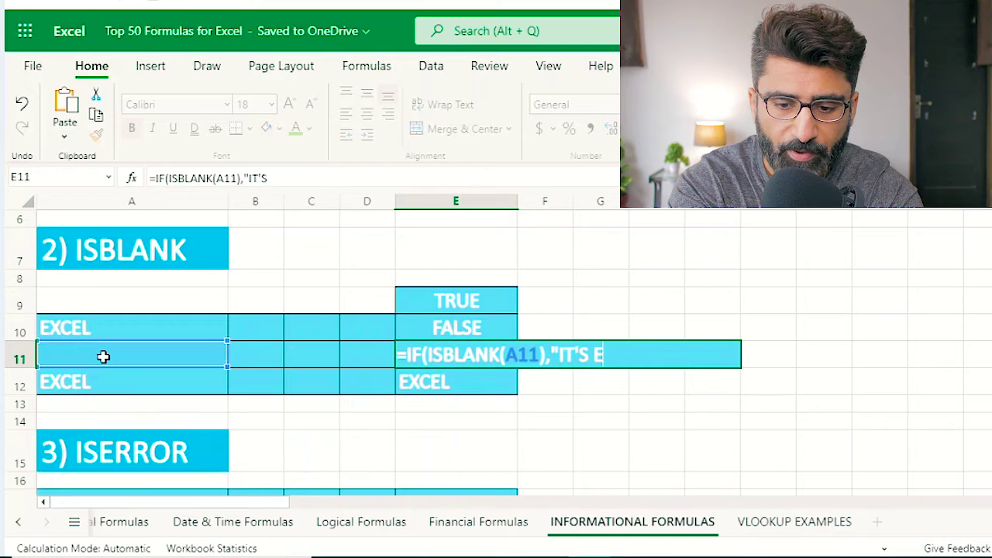
type("MPTY")
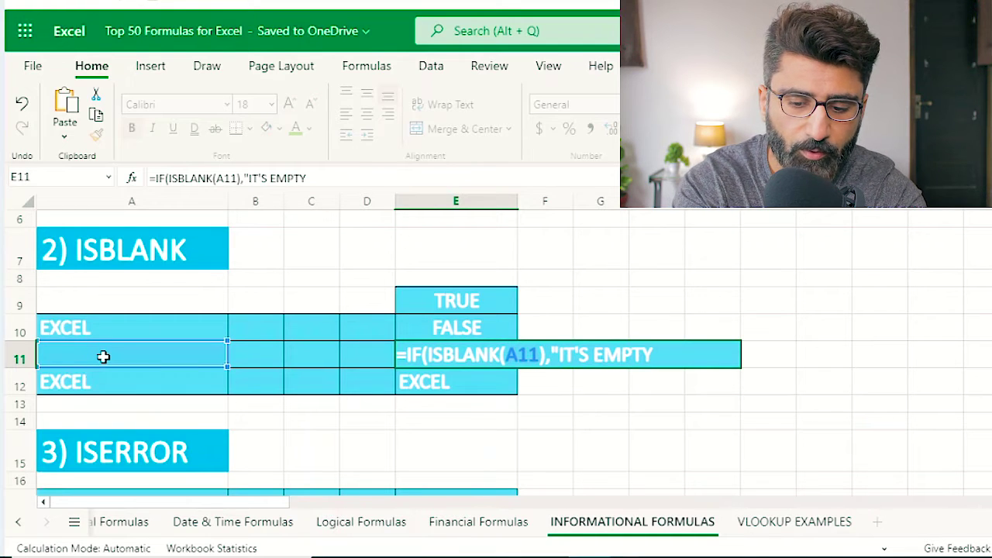
type("\"")
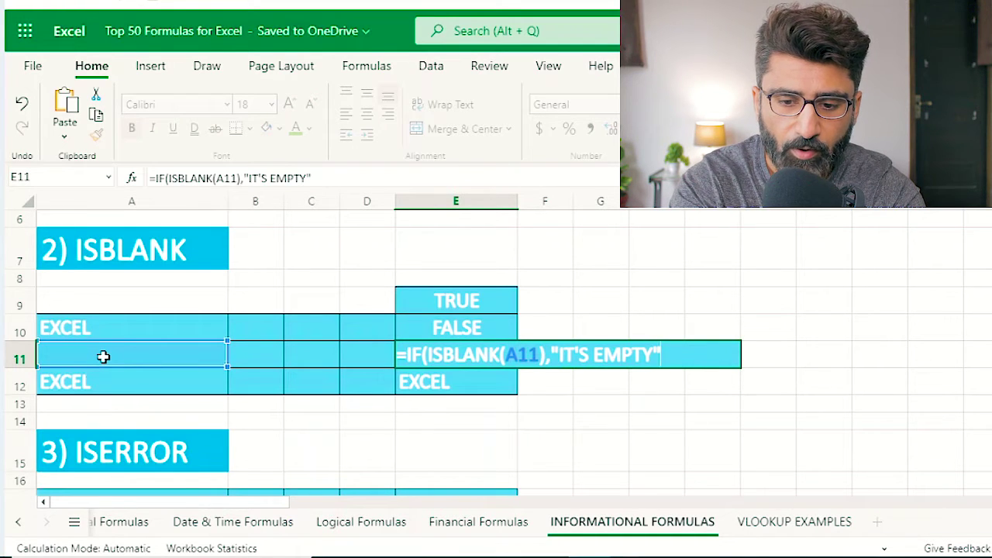
type(",")
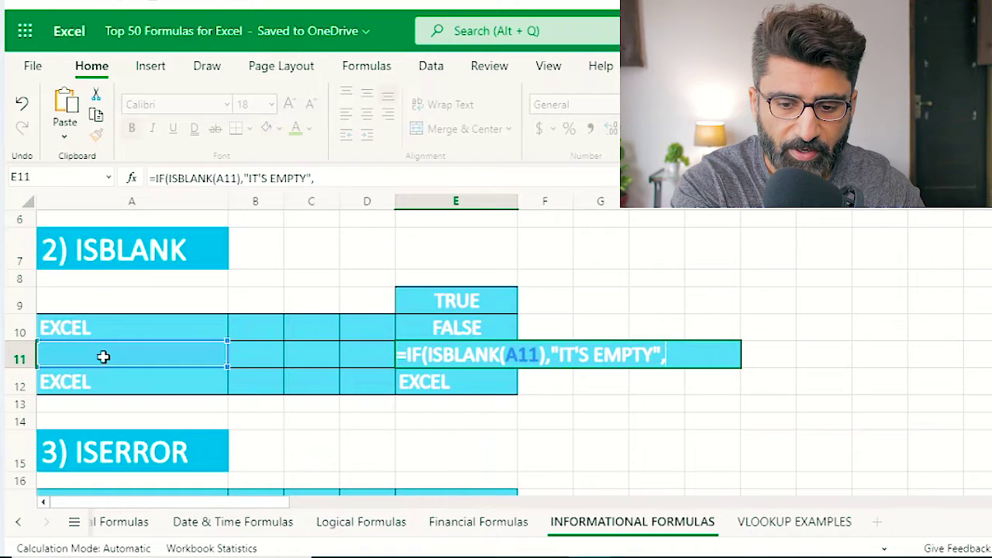
left_click(103, 356)
type(")")
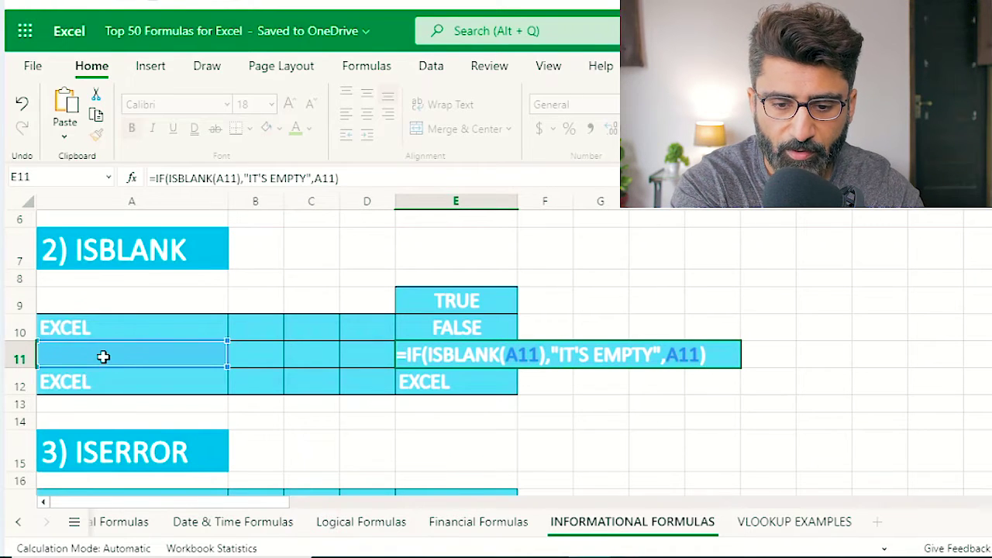
key("Return")
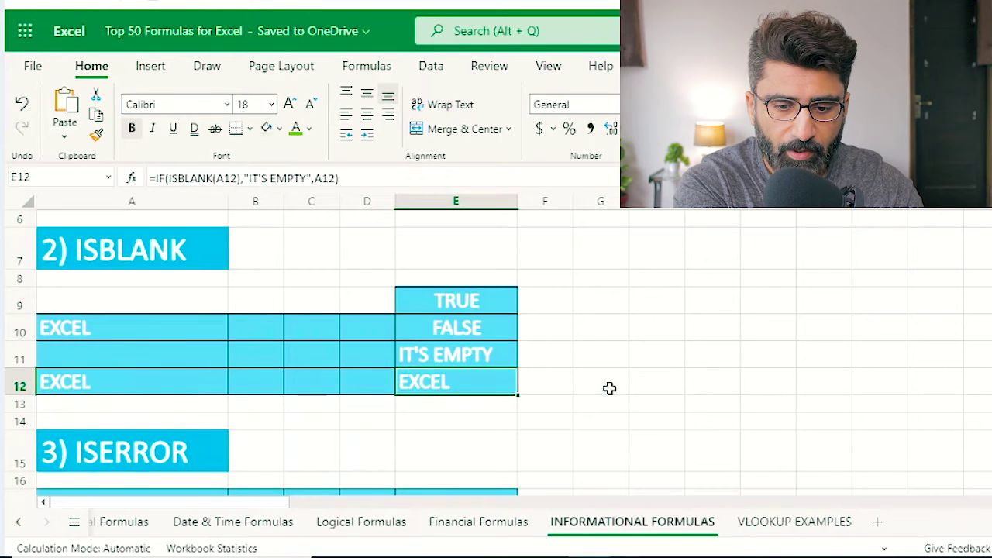
double_click(442, 388)
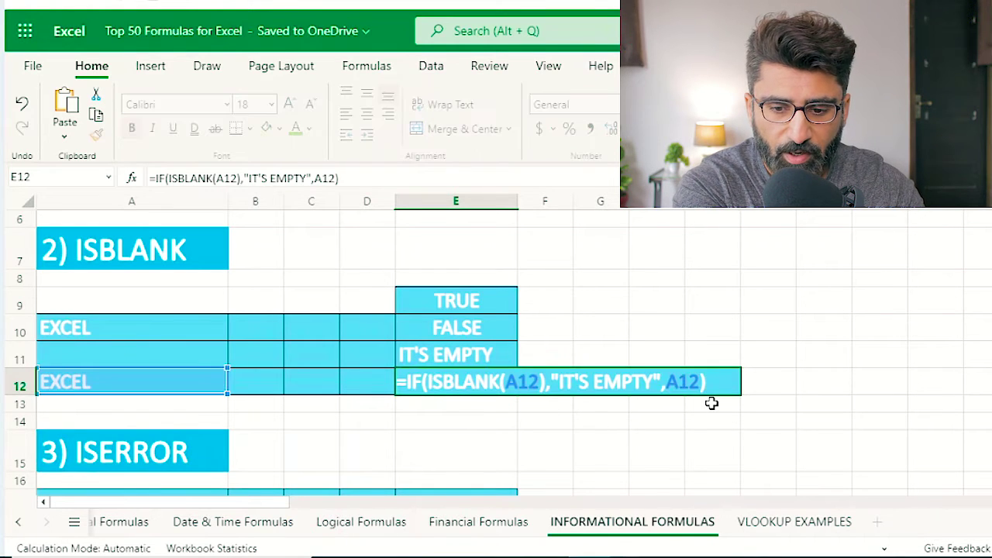
key("BackSpace")
key("BackSpace")
key("BackSpace")
key("BackSpace")
key("BackSpace")
key("BackSpace")
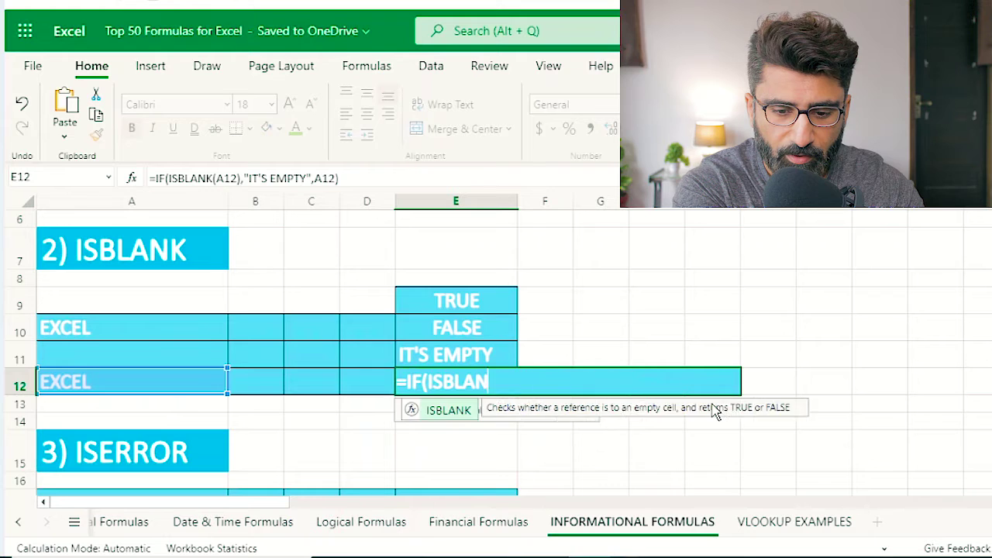
key("BackSpace")
key("BackSpace")
key("BackSpace")
left_click(739, 414)
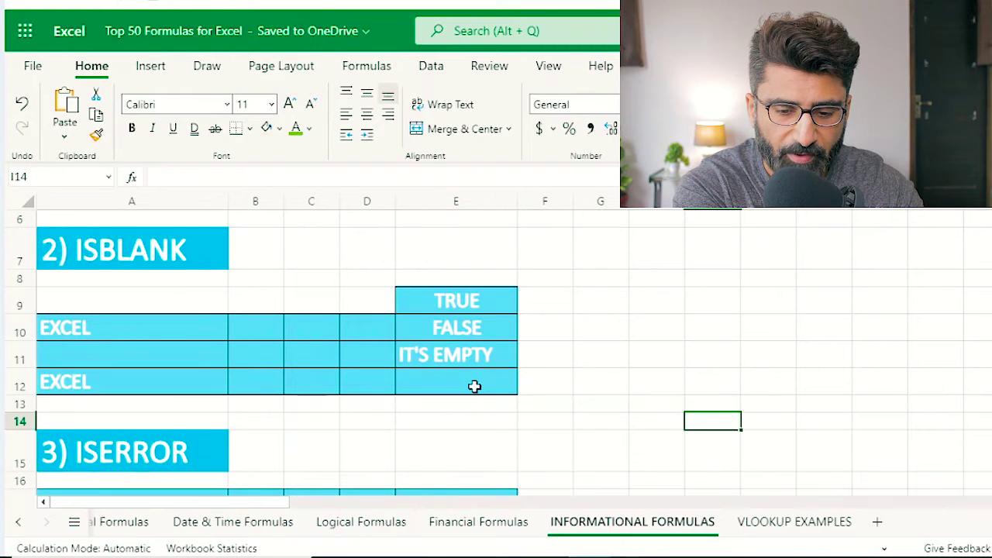
left_click(465, 358)
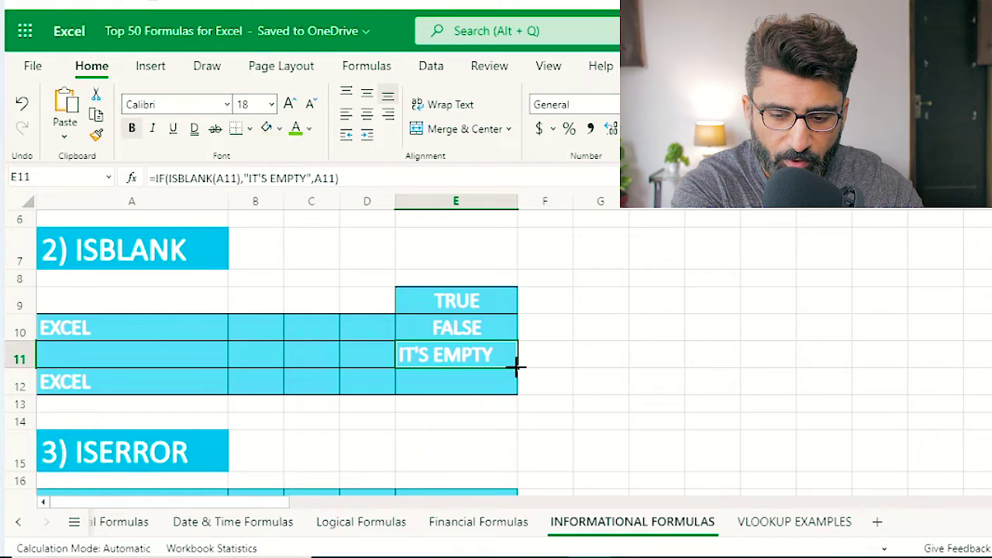
left_click_drag(516, 368, 517, 394)
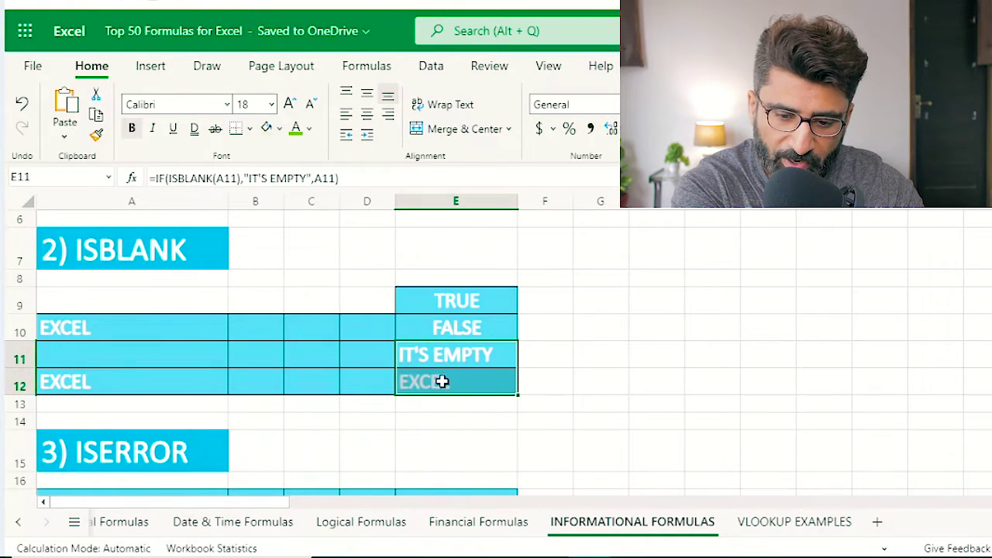
left_click(460, 404)
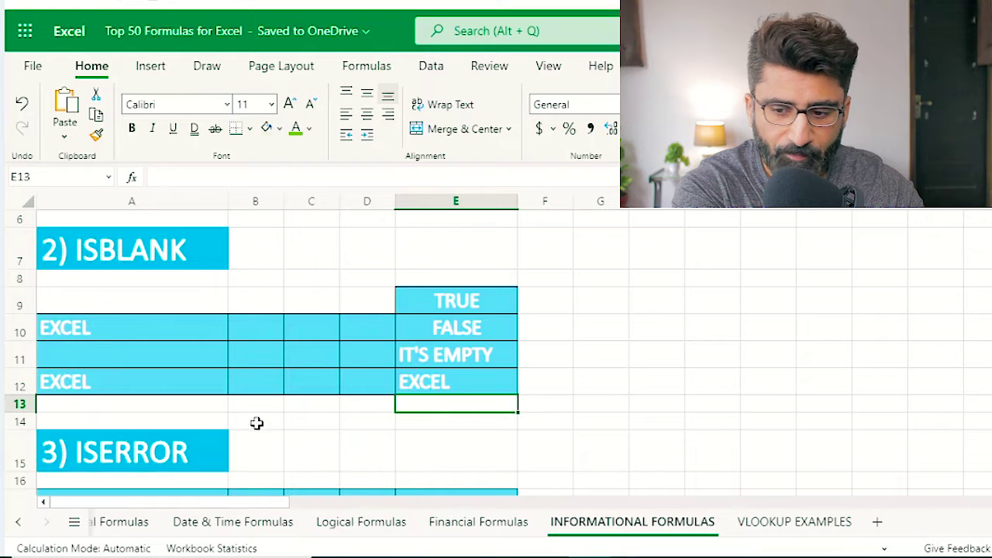
Scroll to the ISERROR example and retype E17 as =ISERROR(A17/B17).
scroll(496, 353, "down", 1)
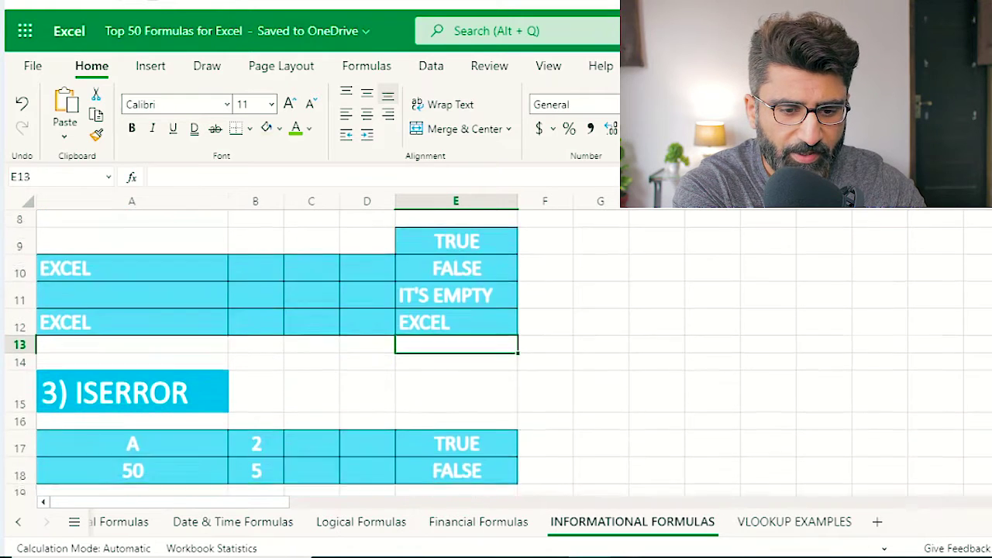
scroll(496, 352, "down", 2)
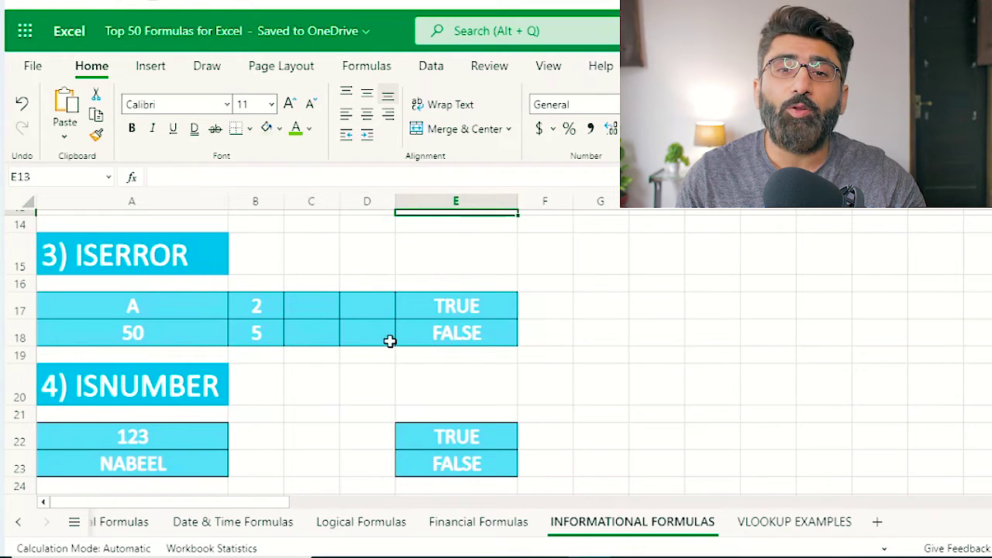
double_click(459, 305)
key("BackSpace")
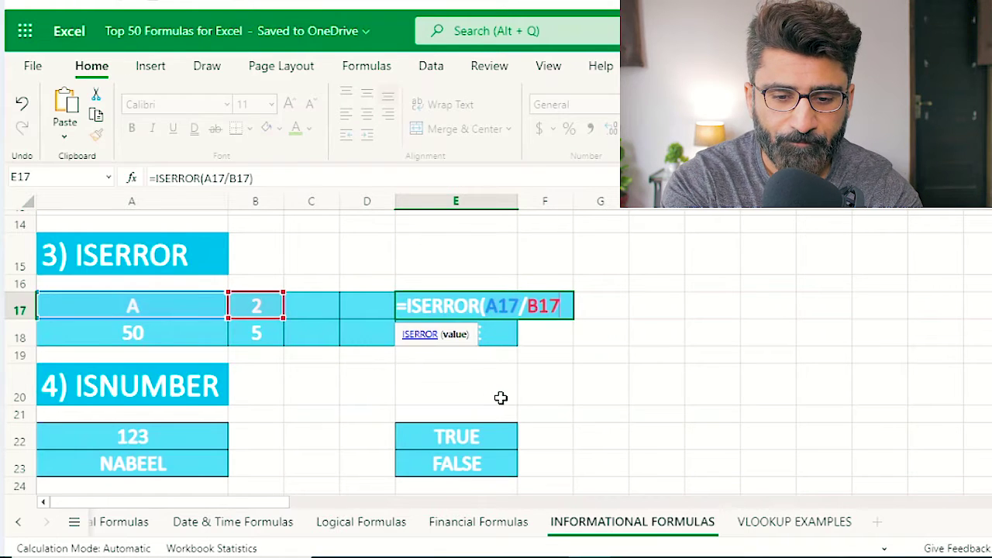
key("BackSpace")
key("BackSpace")
key("BackSpace")
key("BackSpace")
key("BackSpace")
key("BackSpace")
type("=")
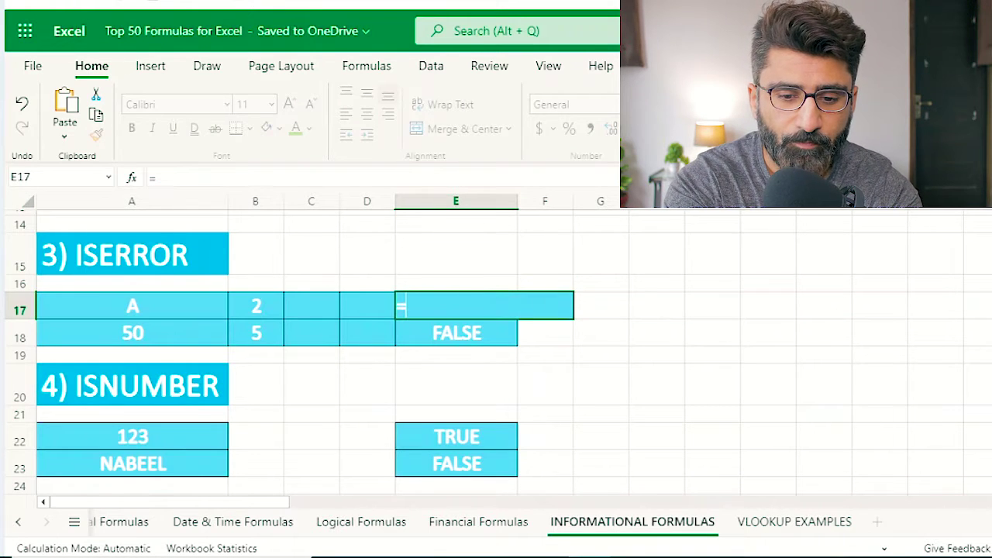
type("ISEROO")
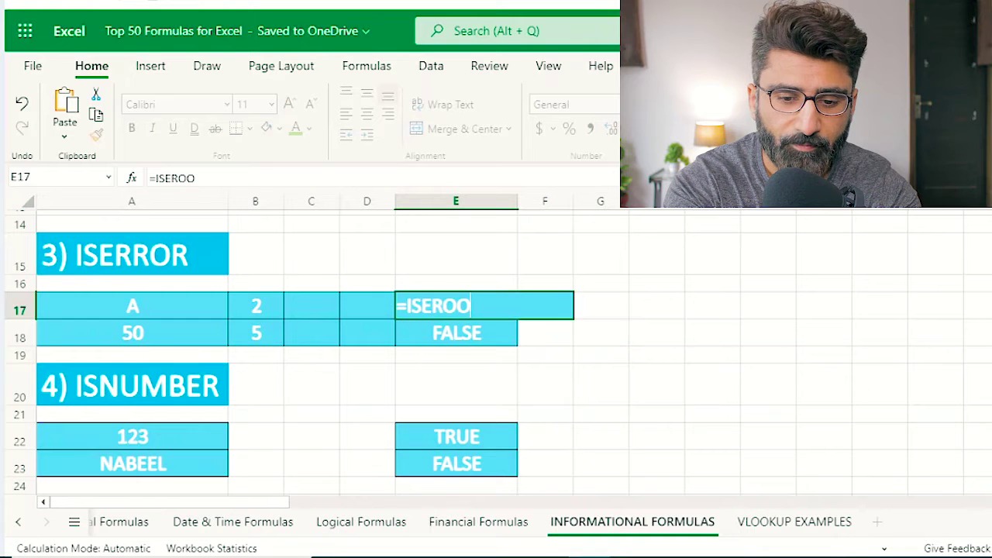
key("BackSpace")
key("BackSpace")
type("ROR")
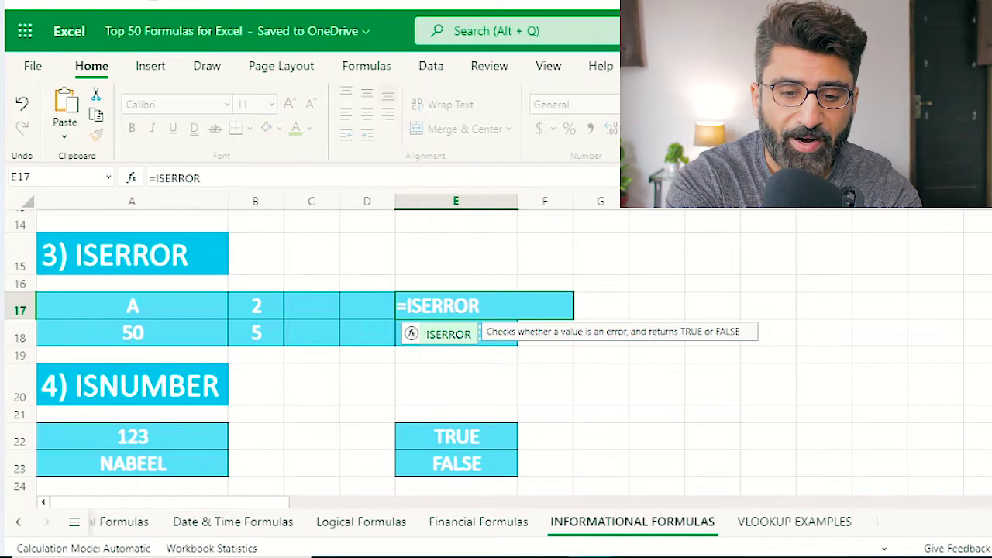
type("(")
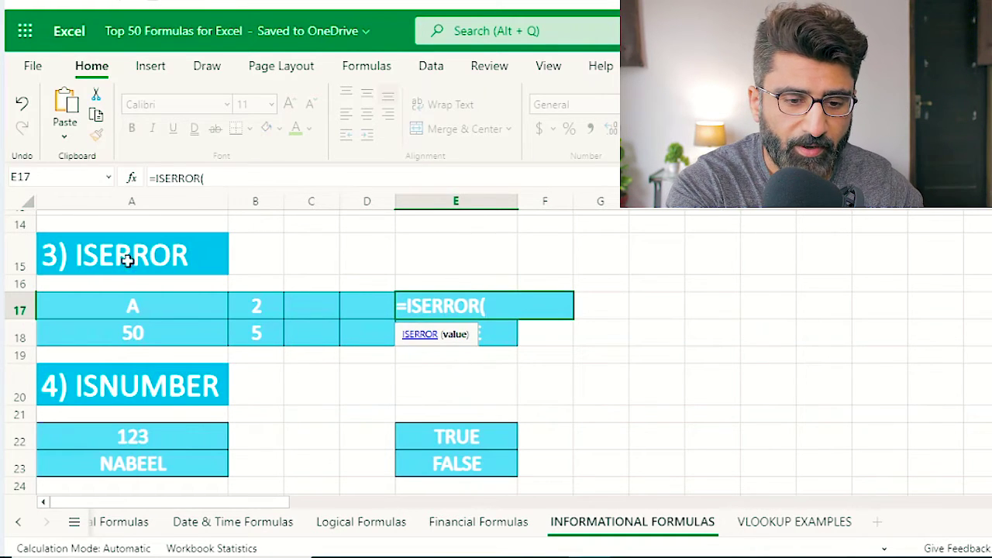
left_click(134, 312)
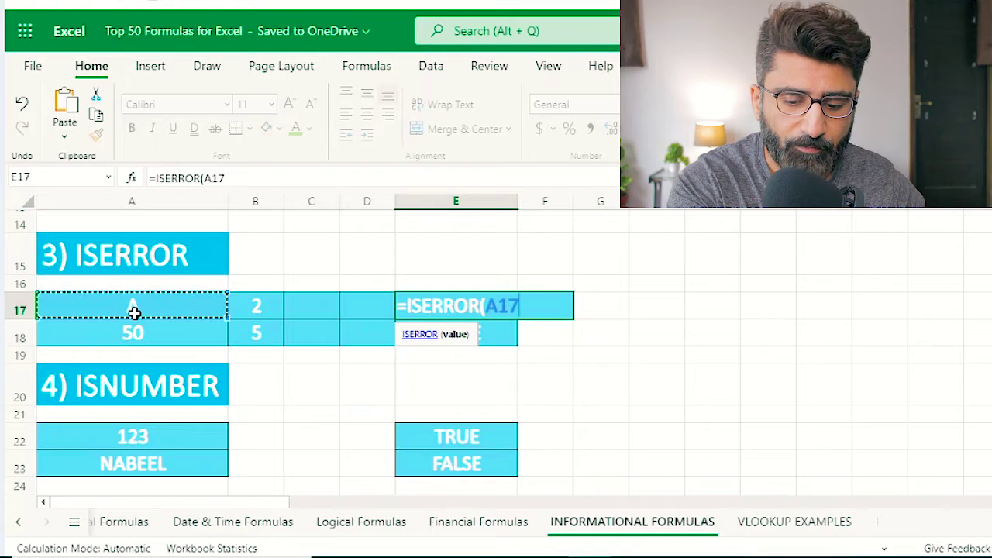
type("/")
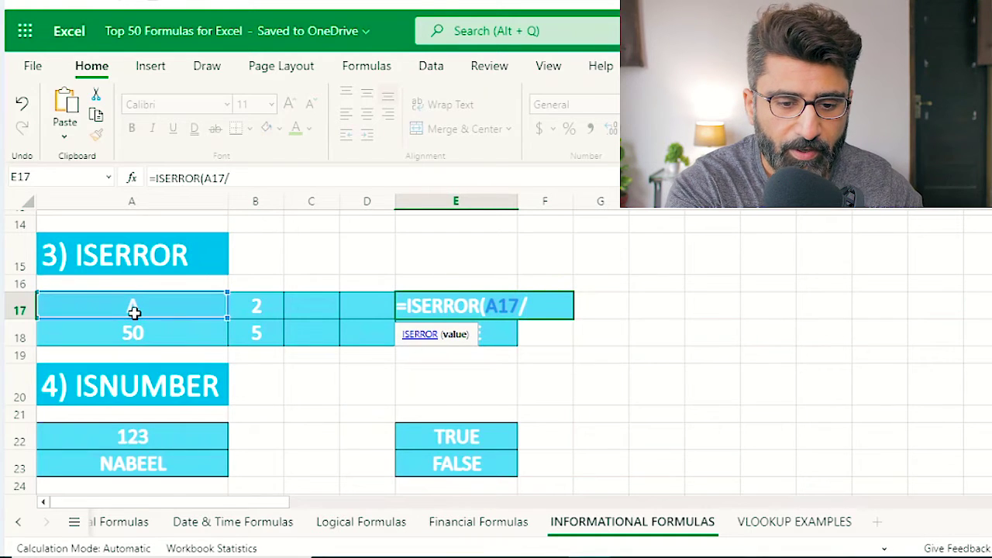
left_click(259, 308)
type(")")
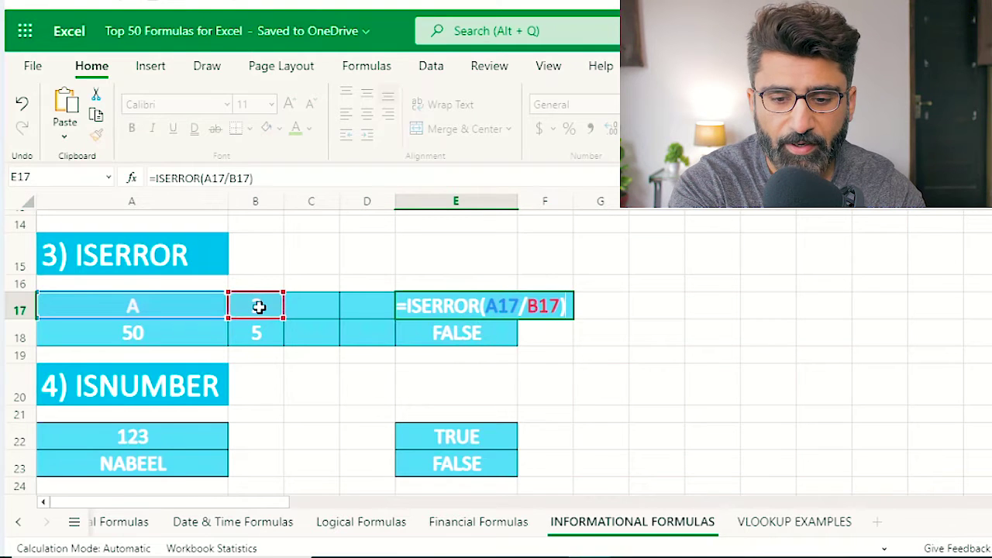
key("Return")
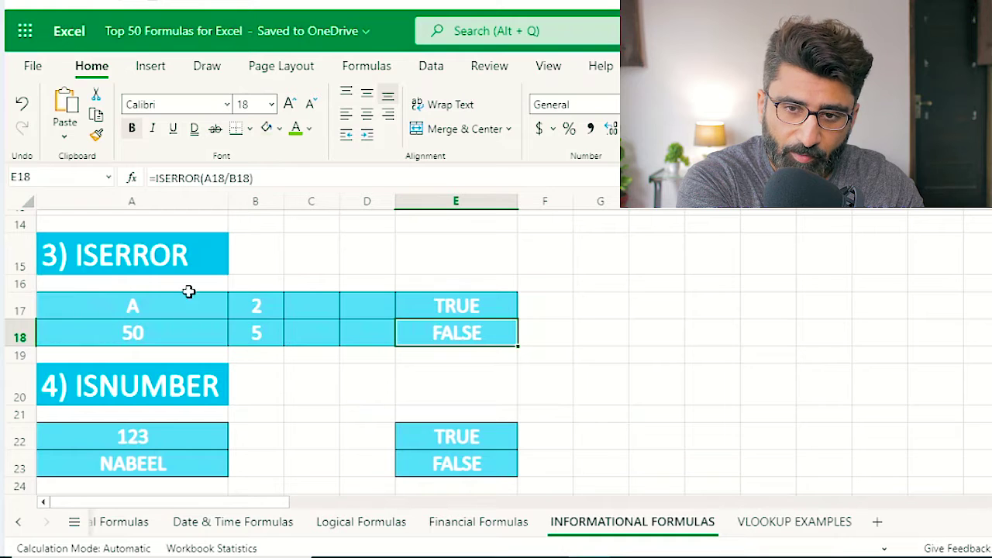
Retype E18 as =ISERROR(A18/B18), returning FALSE for 50 divided by 5.
key("F2")
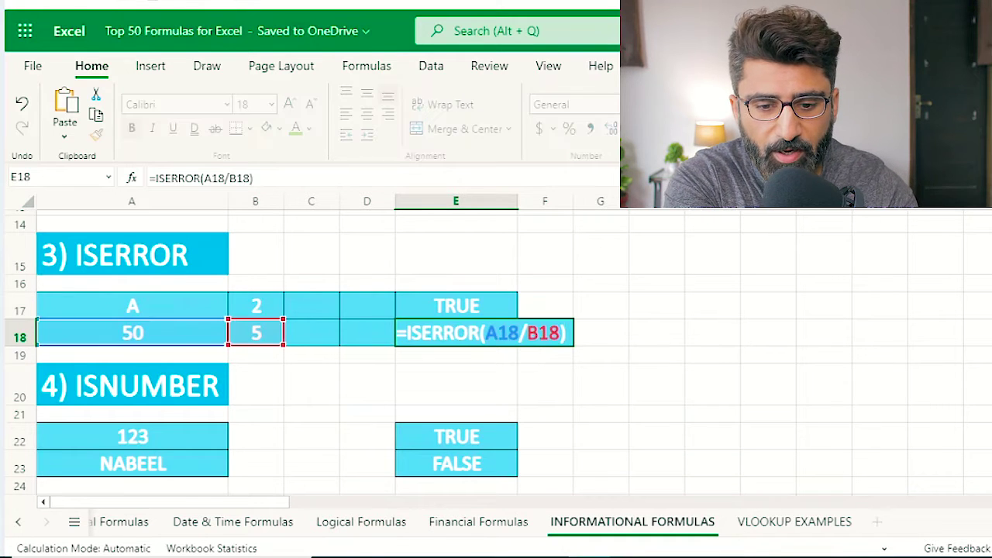
key("BackSpace")
key("BackSpace")
key("BackSpace")
key("BackSpace")
key("BackSpace")
key("BackSpace")
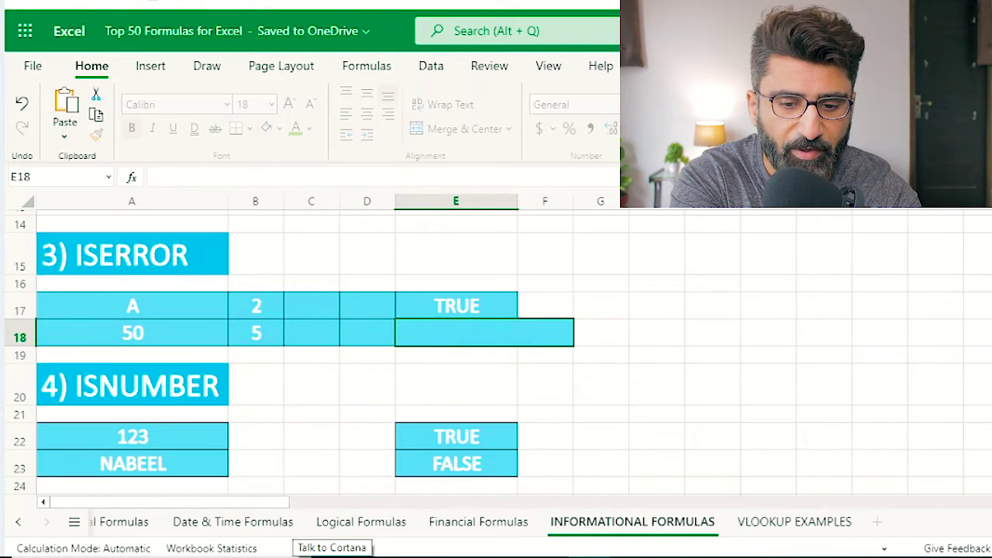
type("=IS")
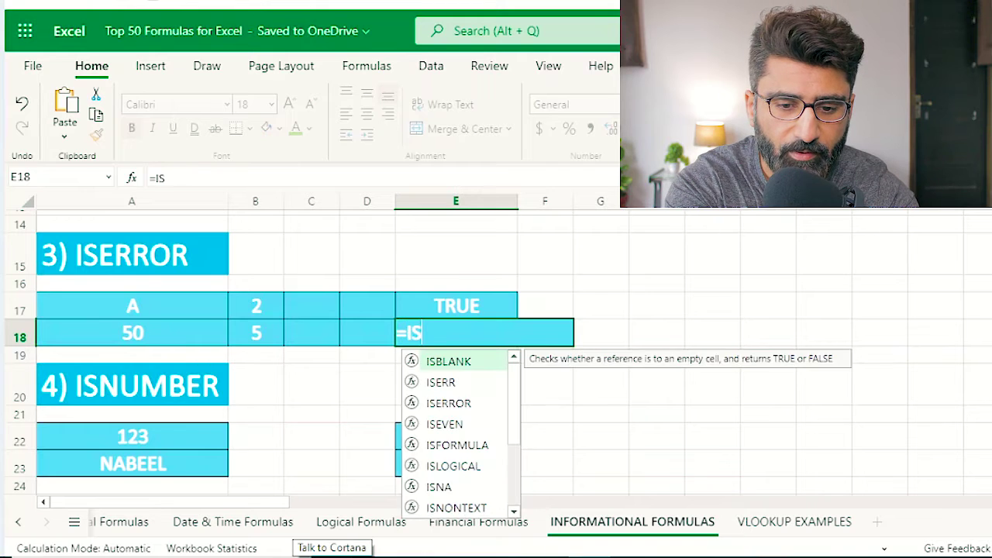
type("ERR")
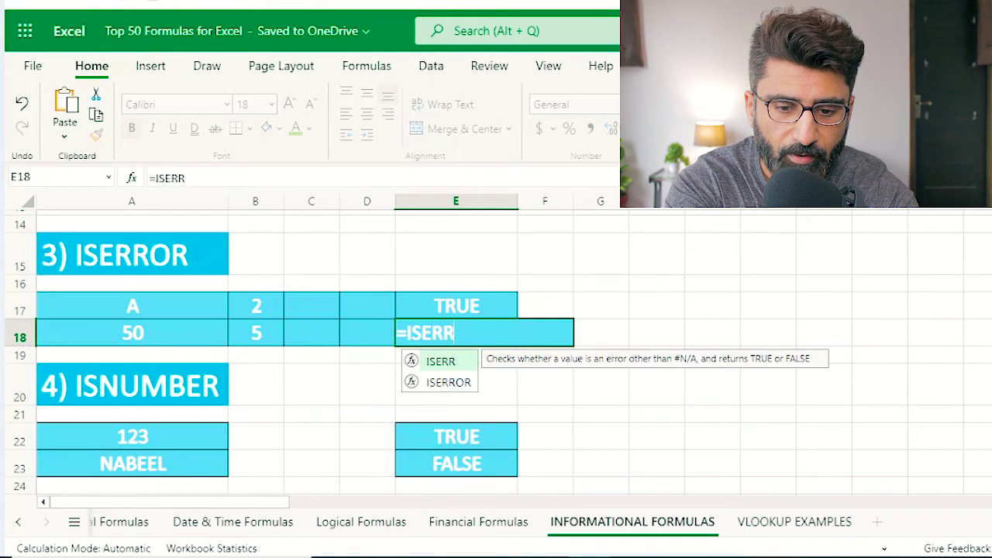
type("OR(")
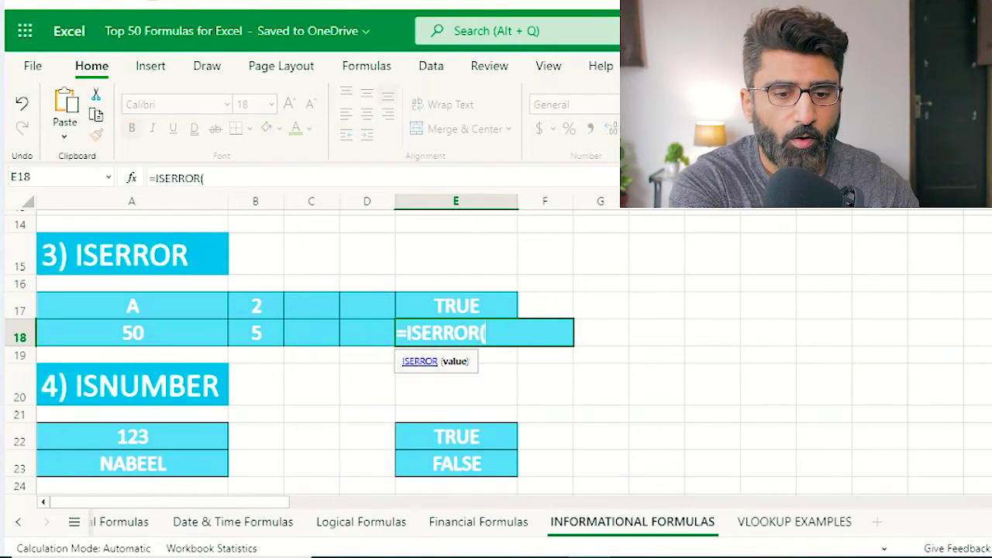
left_click(136, 328)
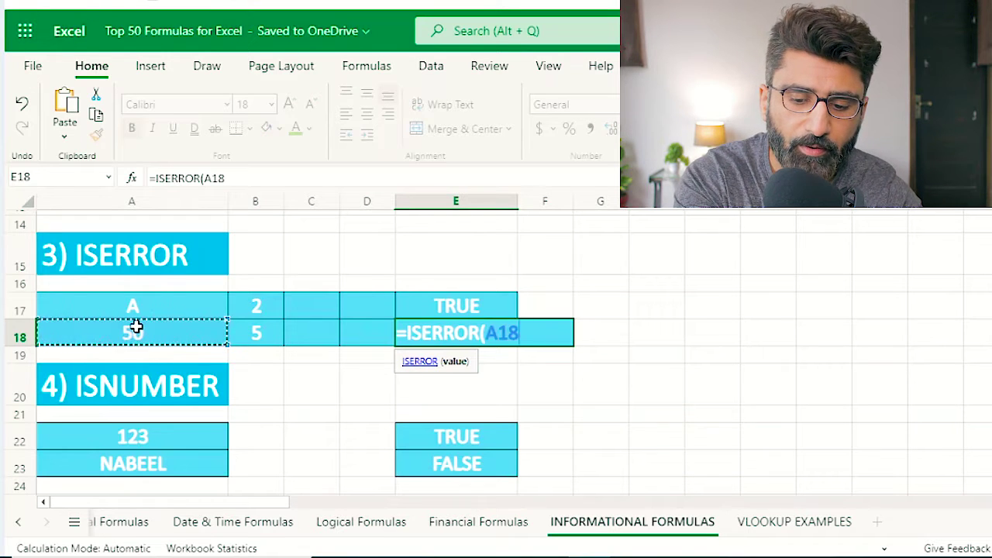
type("/")
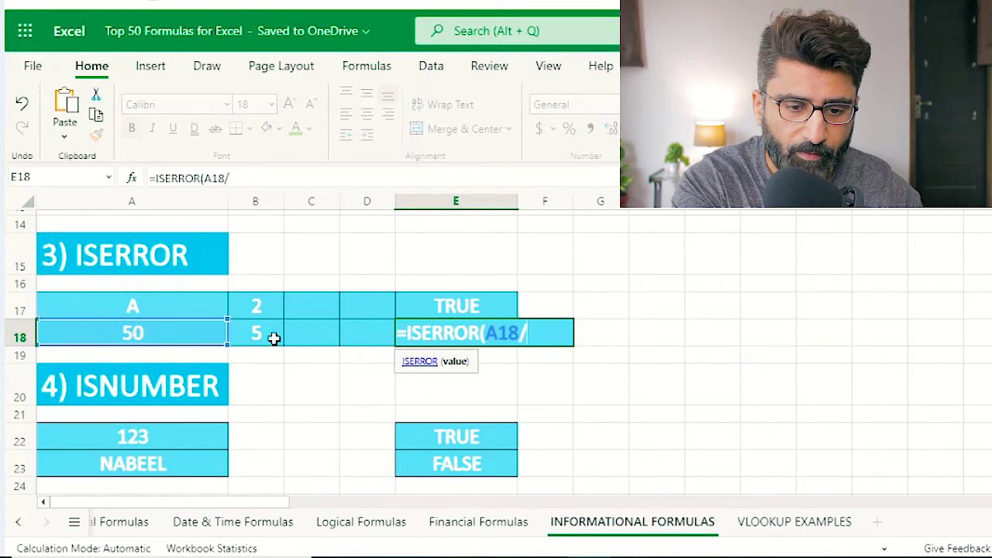
left_click(272, 336)
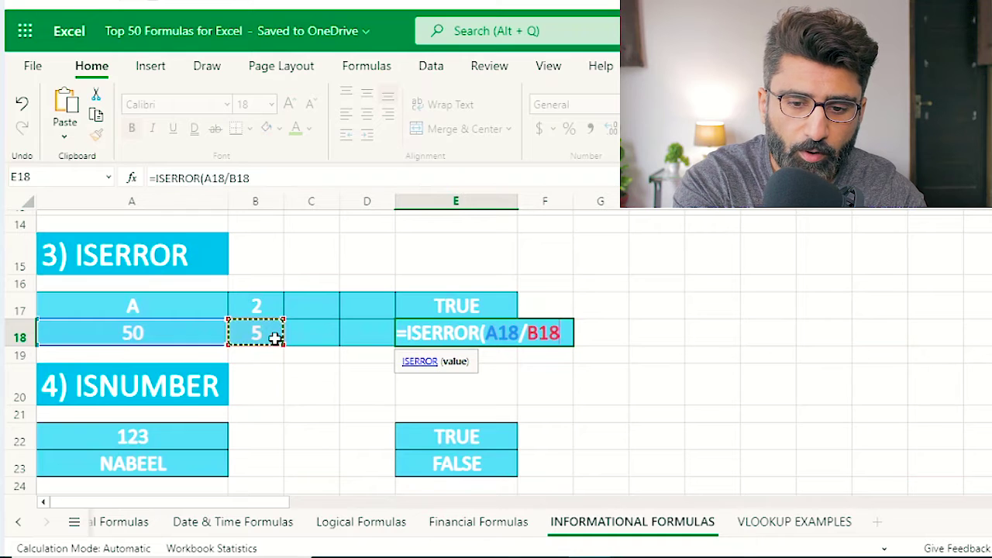
type(")")
key("Return")
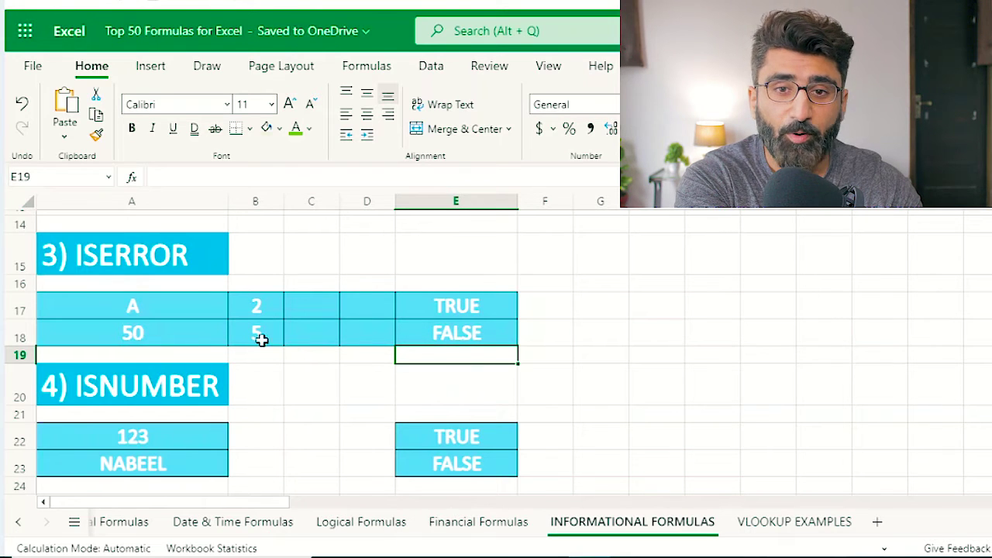
Retype E22 as =ISNUMBER(A22), returning TRUE for the number 123.
scroll(280, 346, "down", 2)
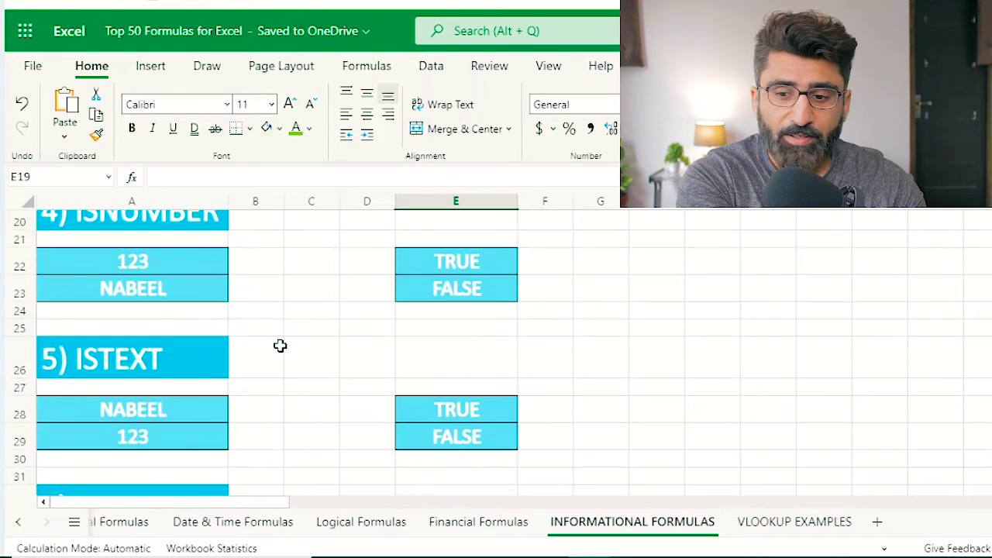
scroll(496, 353, "up", 1)
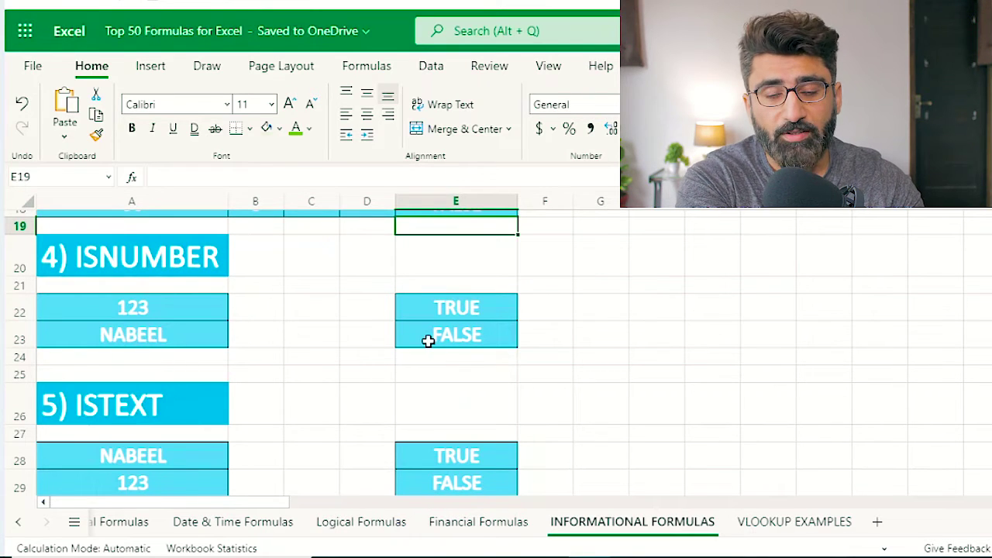
left_click(446, 312)
double_click(446, 311)
key("BackSpace")
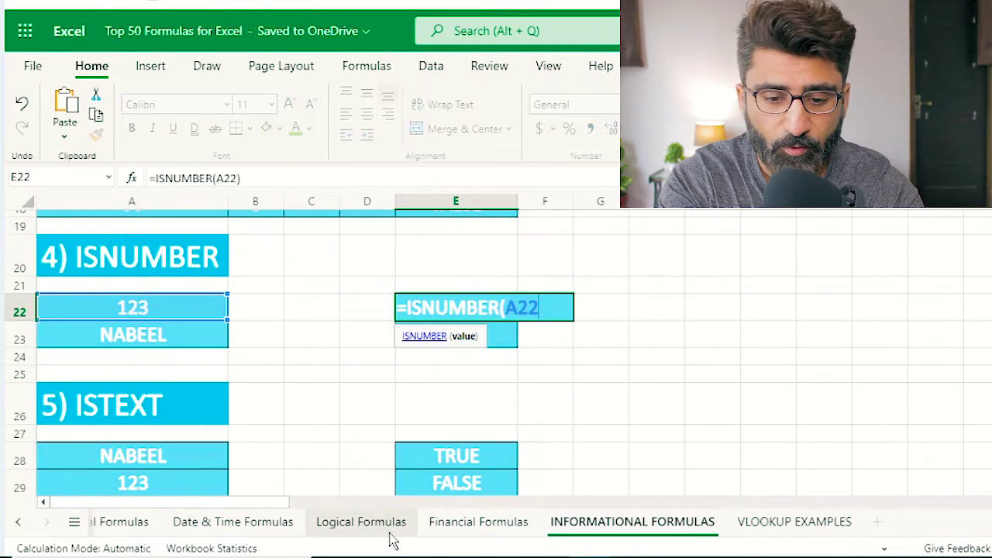
key("BackSpace")
key("BackSpace")
key("BackSpace")
key("BackSpace")
key("BackSpace")
type("=")
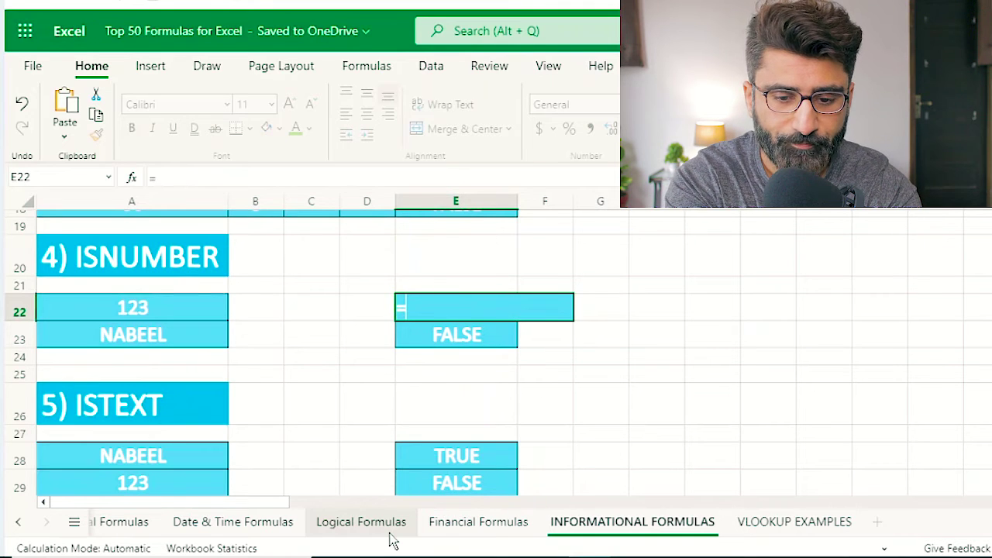
type("ISNUMBER")
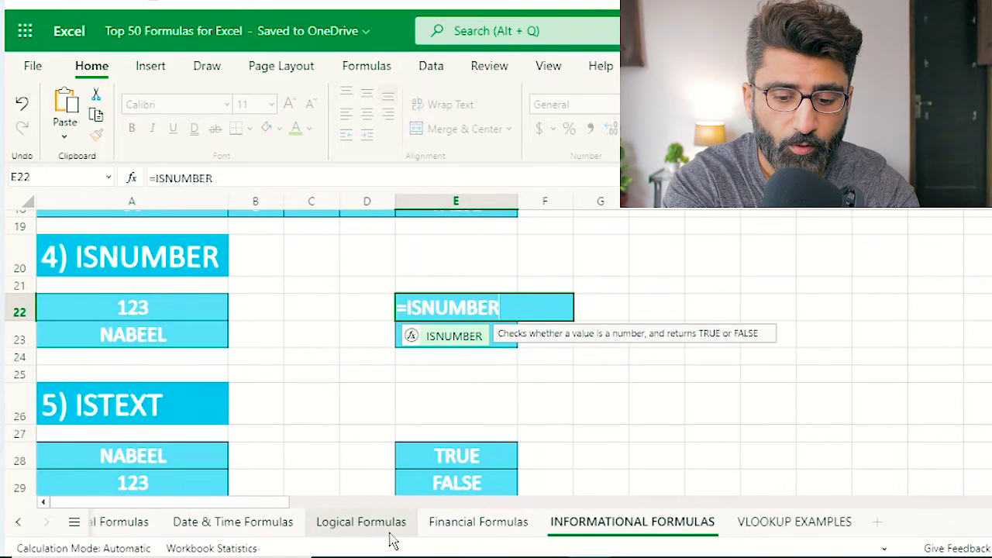
type("(")
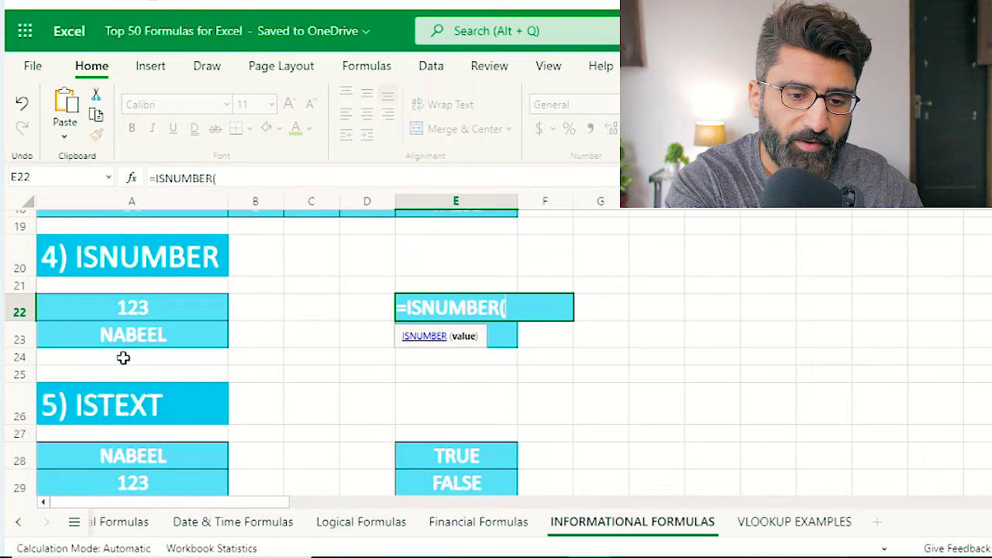
left_click(117, 311)
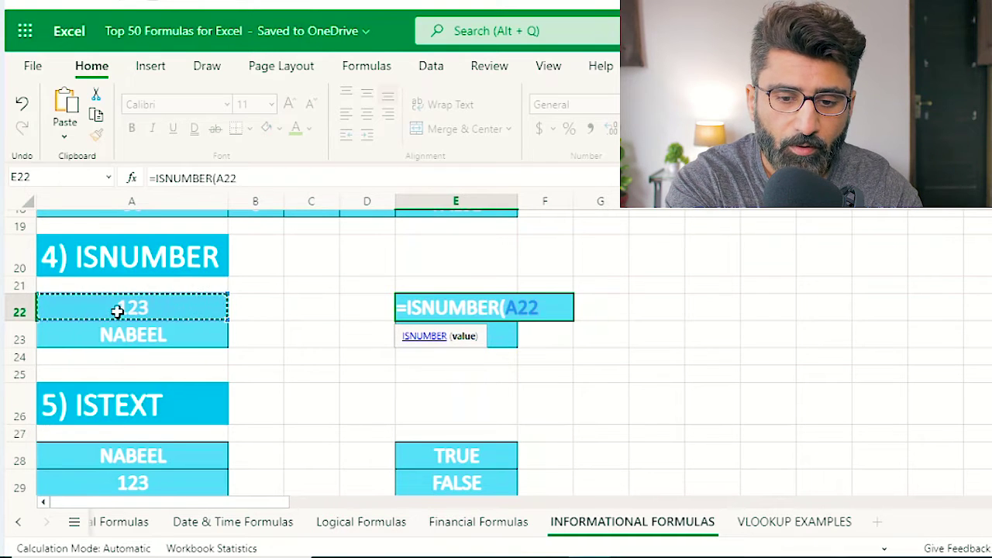
type(")")
key("Return")
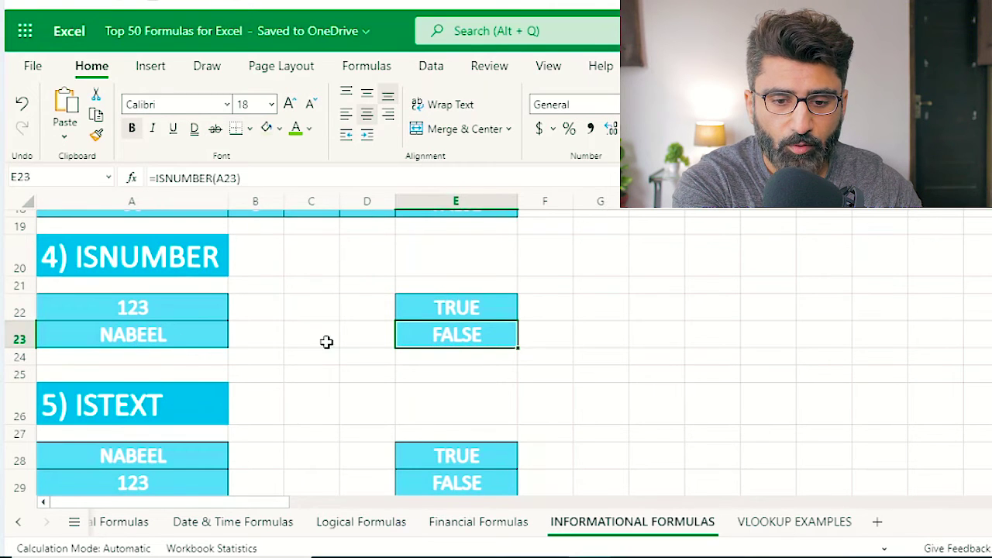
Scroll to the ISTEXT example and retype E28 as =ISTEXT(A28), returning TRUE.
scroll(265, 383, "down", 3)
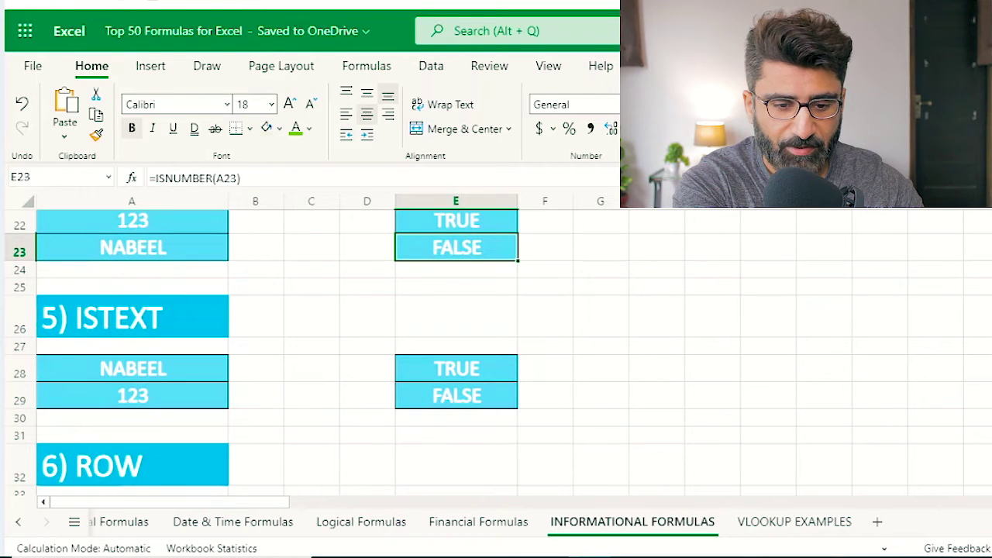
scroll(498, 353, "down", 1)
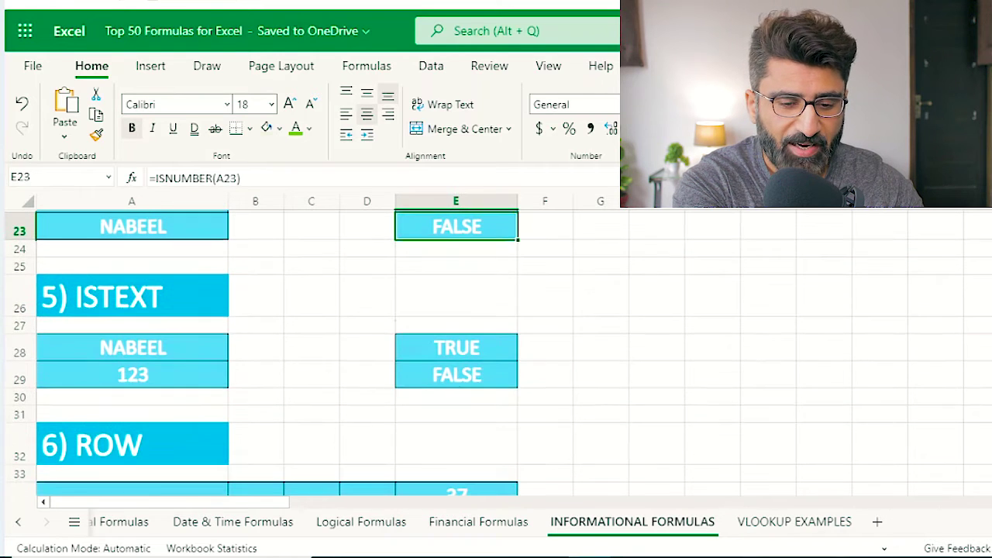
double_click(472, 339)
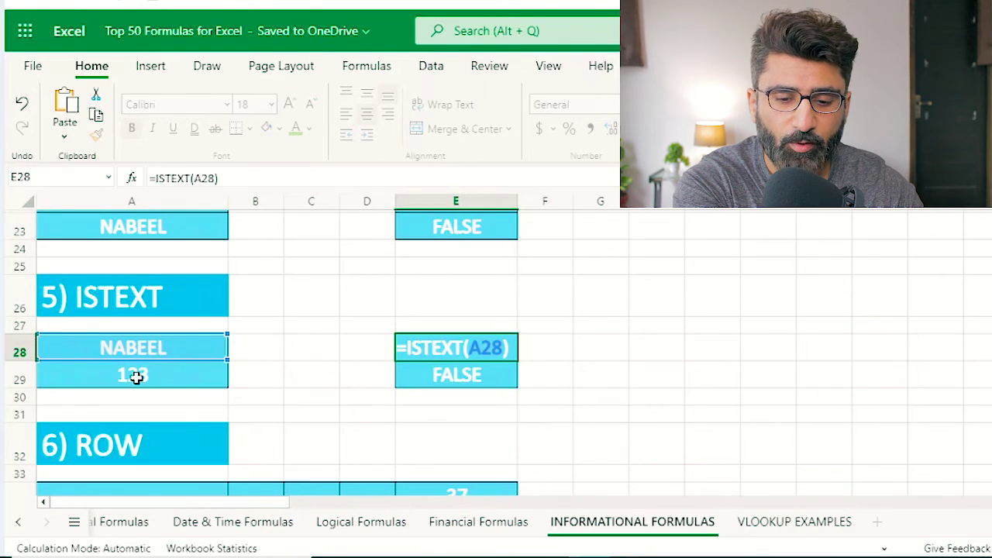
key("BackSpace")
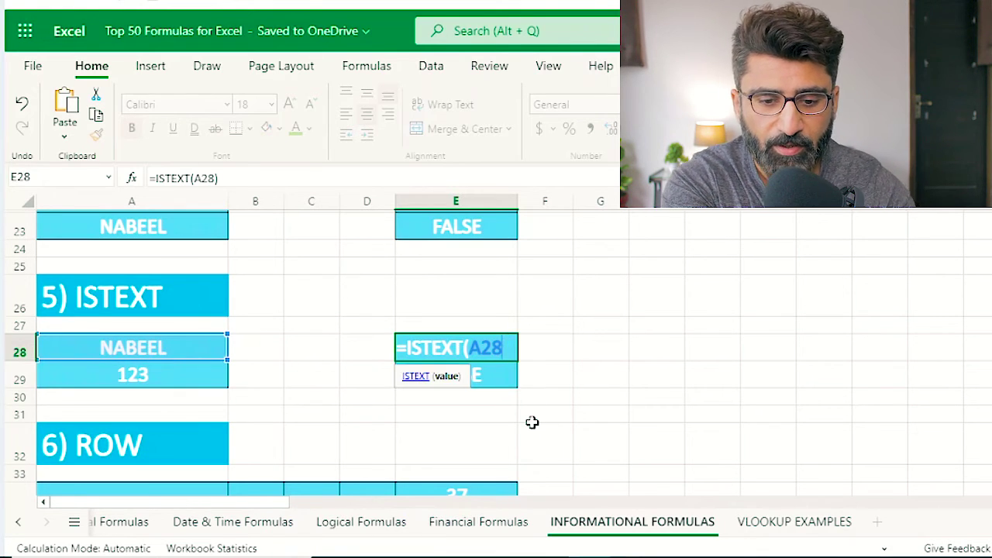
key("BackSpace")
key("BackSpace")
key("BackSpace")
key("BackSpace")
key("BackSpace")
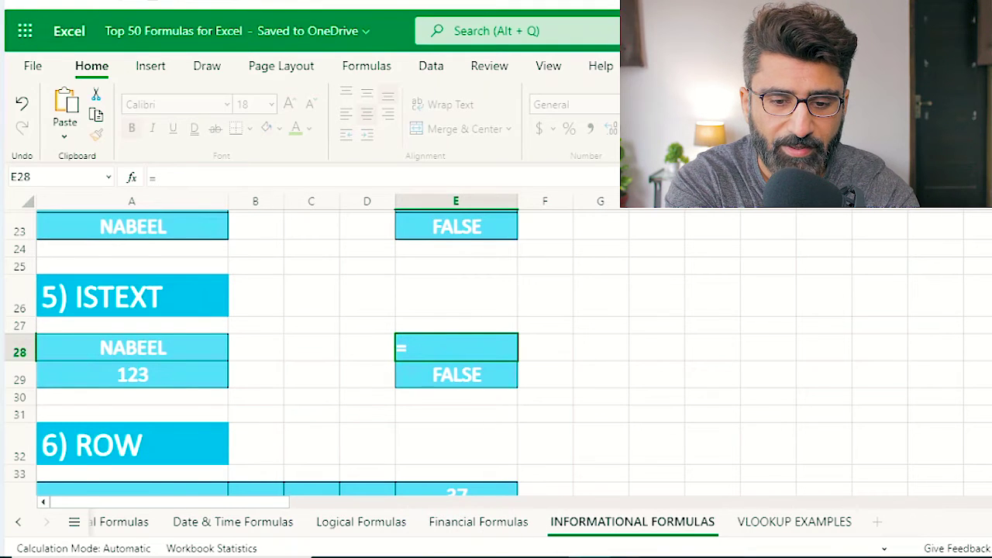
type("ISTEXT(")
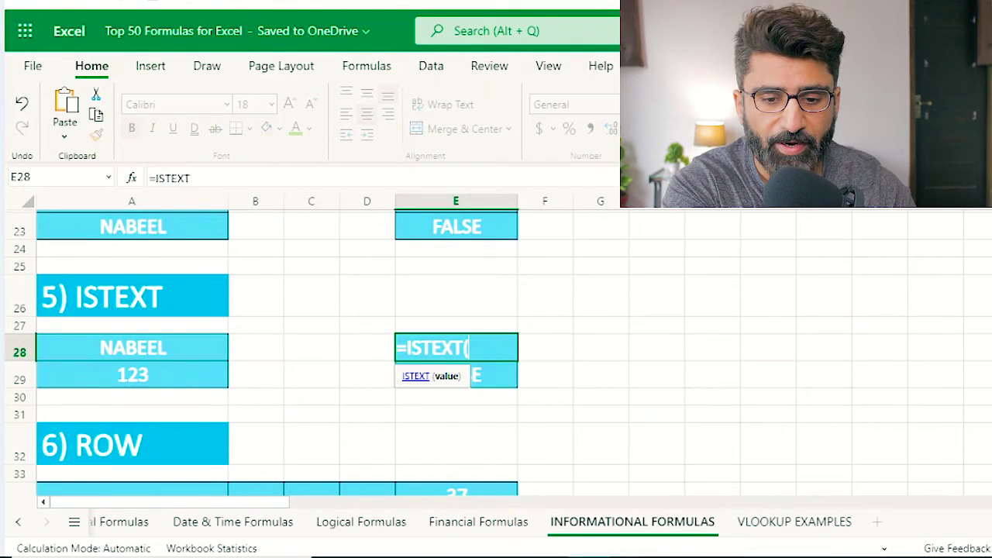
left_click(110, 350)
type(")")
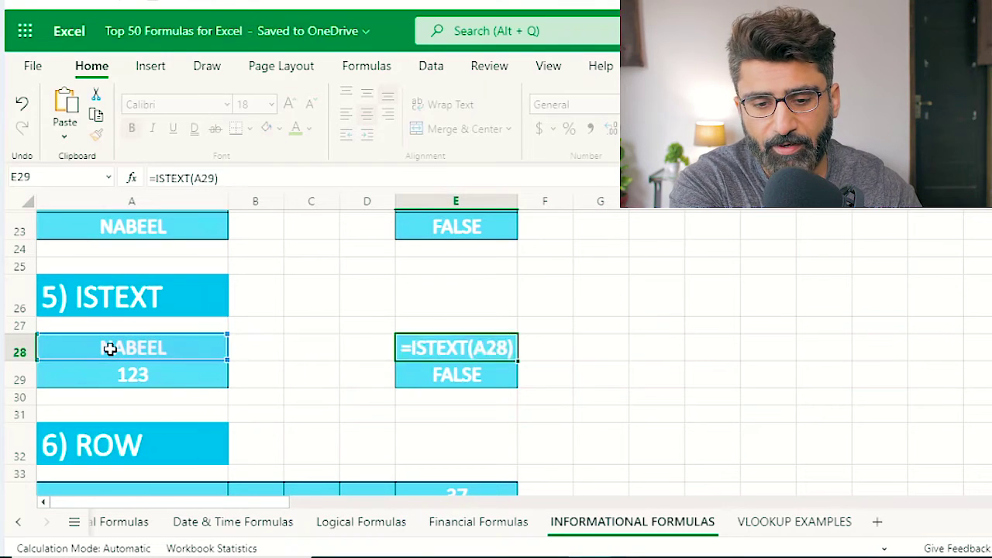
key("Return")
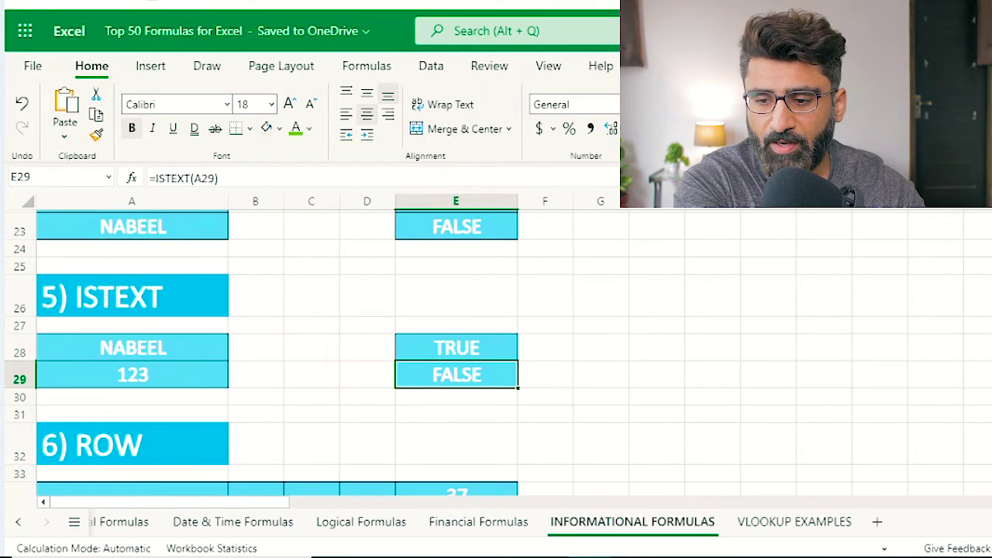
Scroll to the ROW example and replace E34's formula with =ROW(M37), returning 37.
scroll(496, 349, "down", 1)
scroll(496, 348, "down", 1)
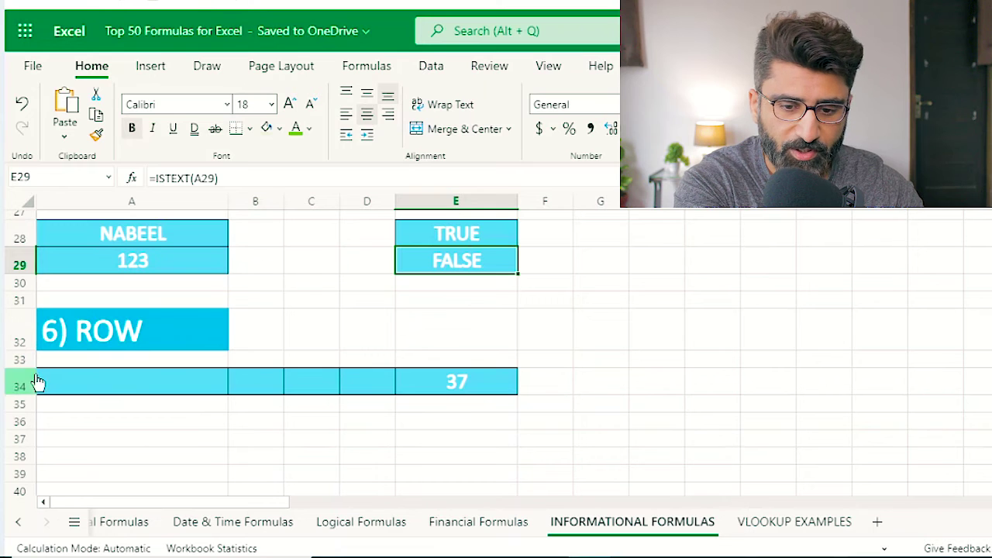
double_click(442, 391)
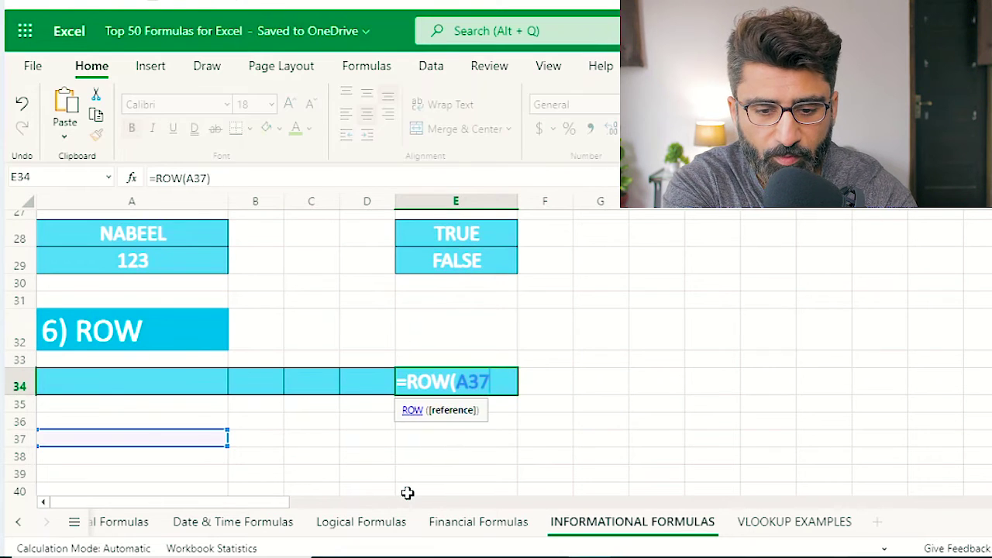
key("ctrl+a")
key("BackSpace")
type("=")
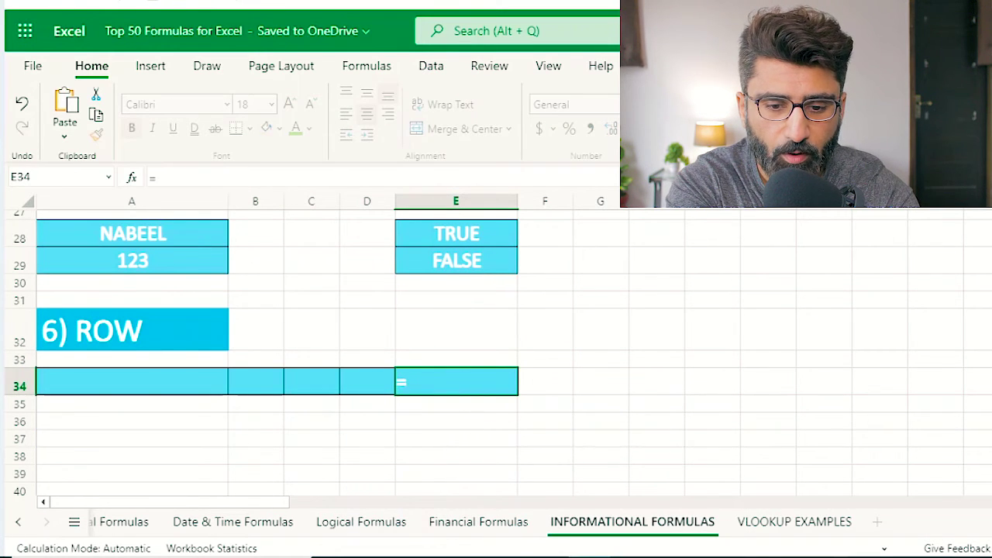
type("ROW(")
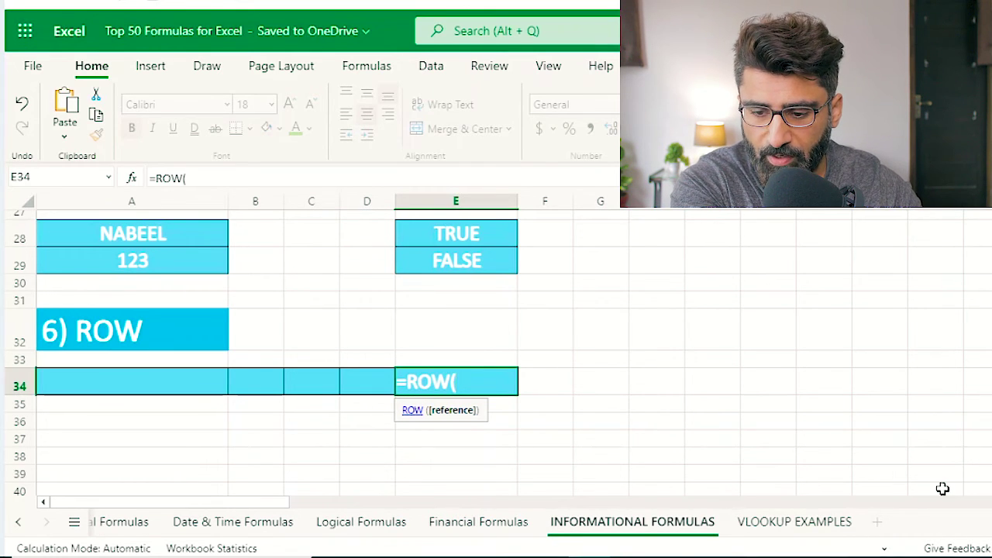
left_click(942, 488)
left_click(936, 439)
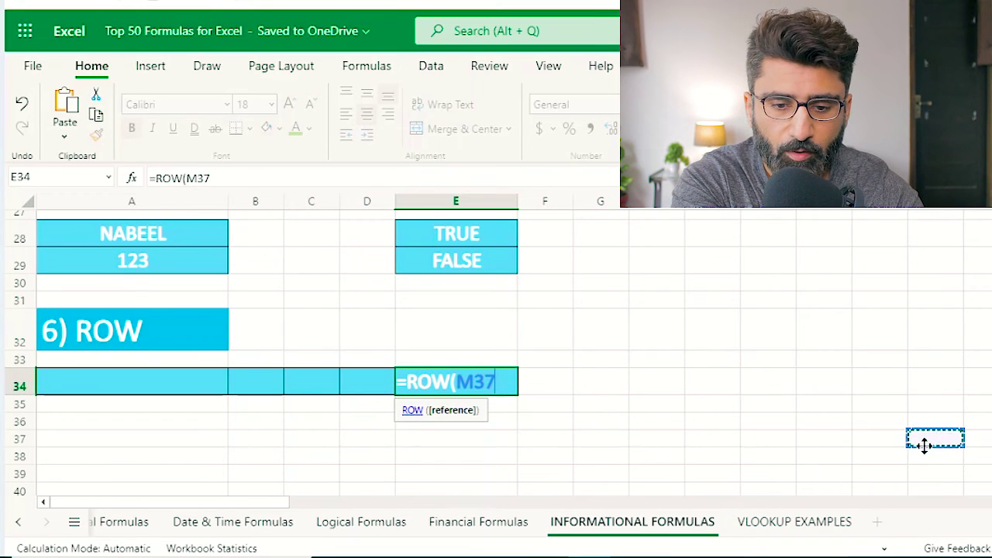
type(")")
key("Return")
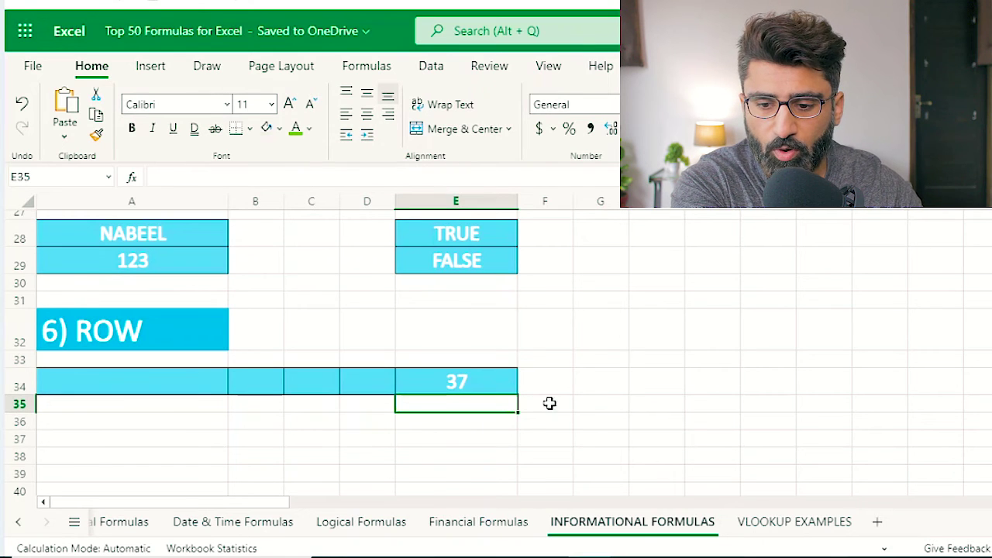
Reselect E34 to check its ROW formula, then scroll back to the top of the sheet.
left_click(475, 383)
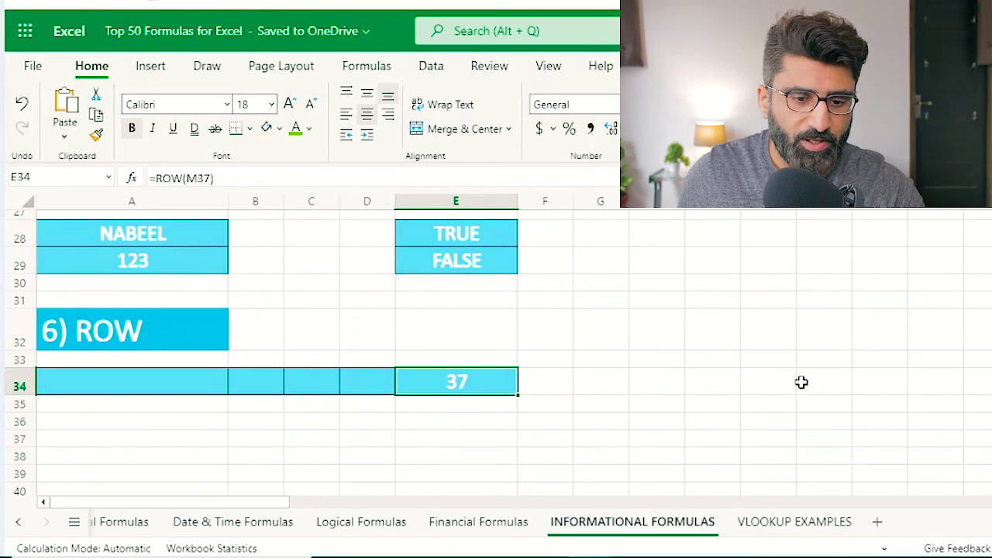
scroll(801, 382, "up", 3)
scroll(801, 382, "up", 3)
scroll(801, 382, "up", 3)
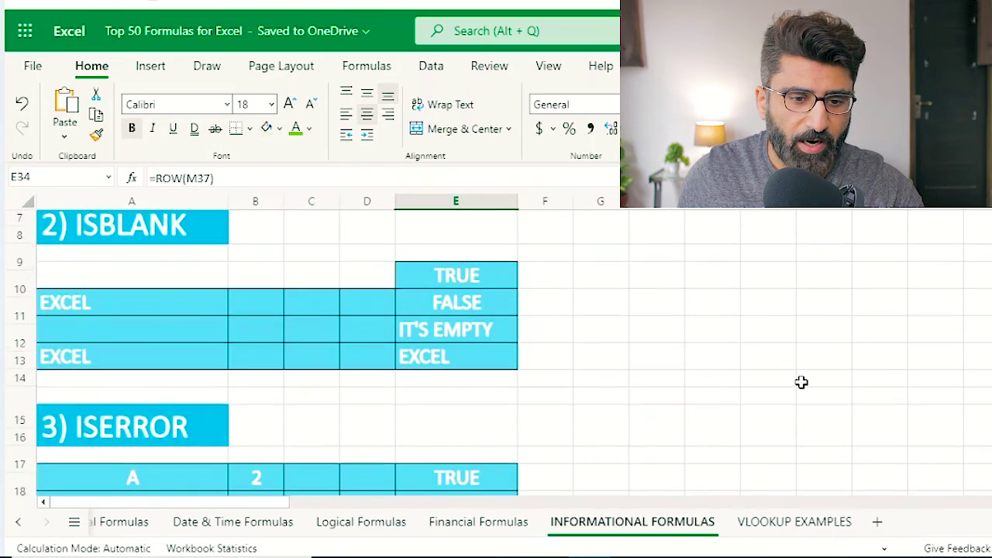
scroll(801, 382, "up", 1)
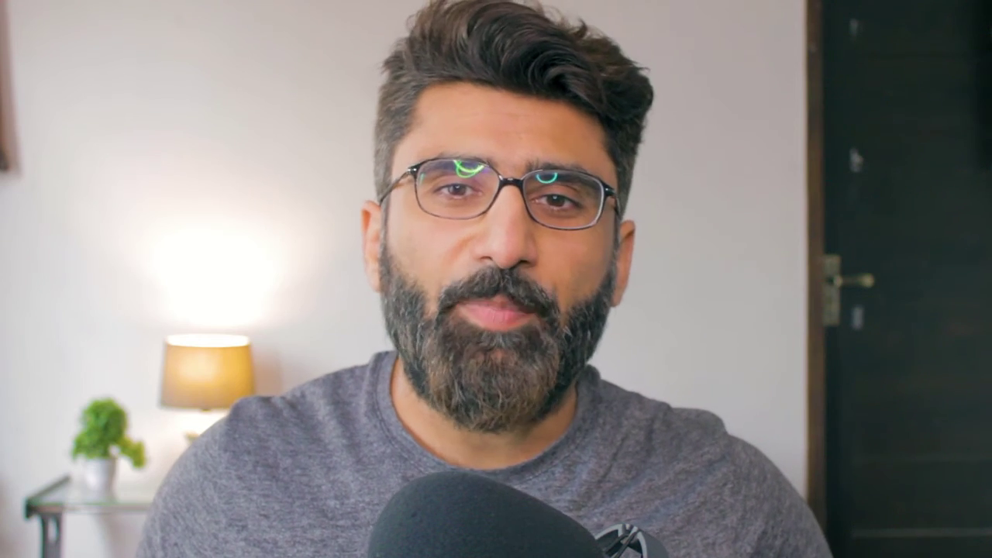